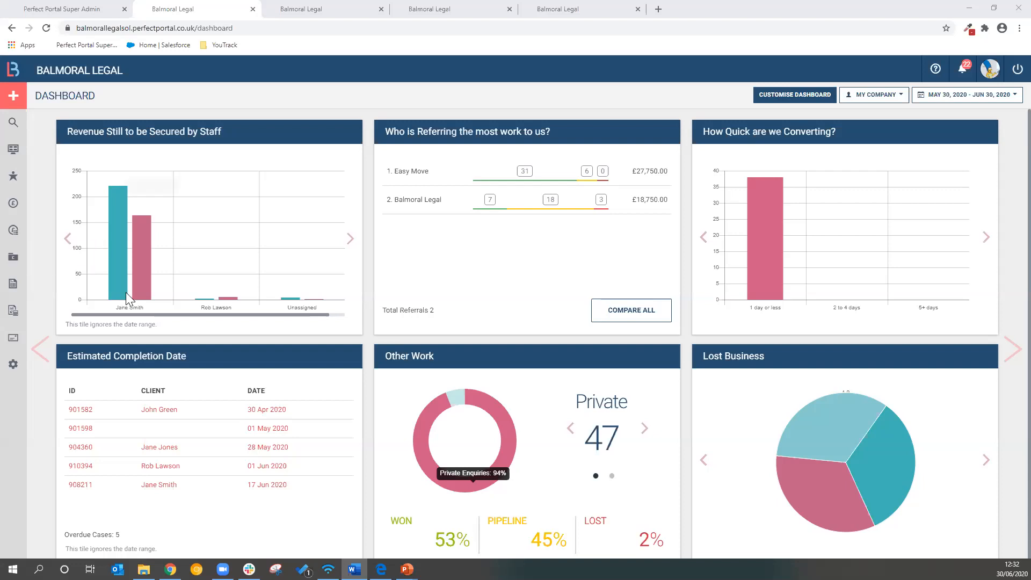
# Open the Will - Standard enquiry template for single wills in the Setup & Manage settings
pyautogui.click(14, 368)
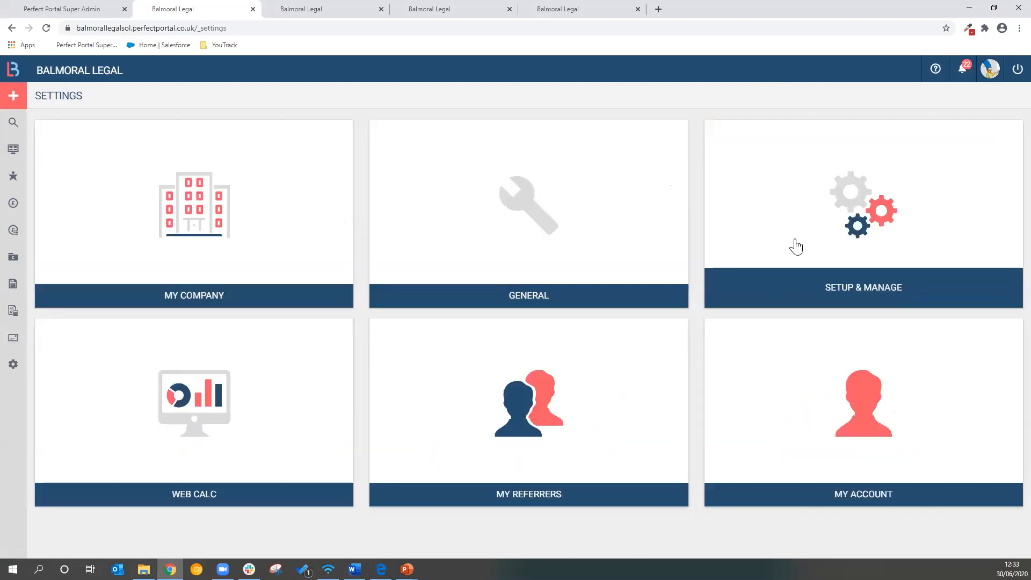
pyautogui.click(796, 246)
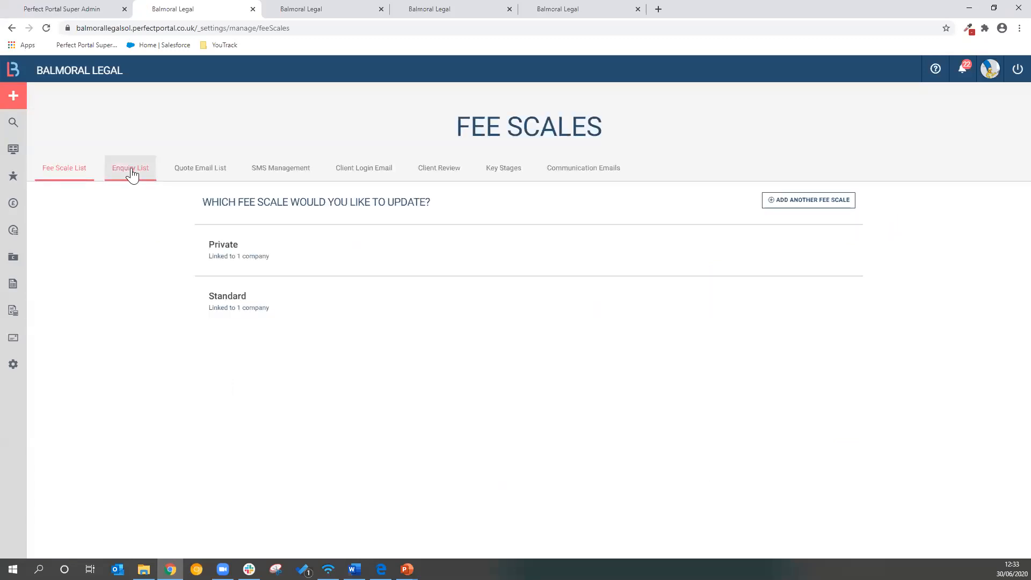
pyautogui.click(131, 170)
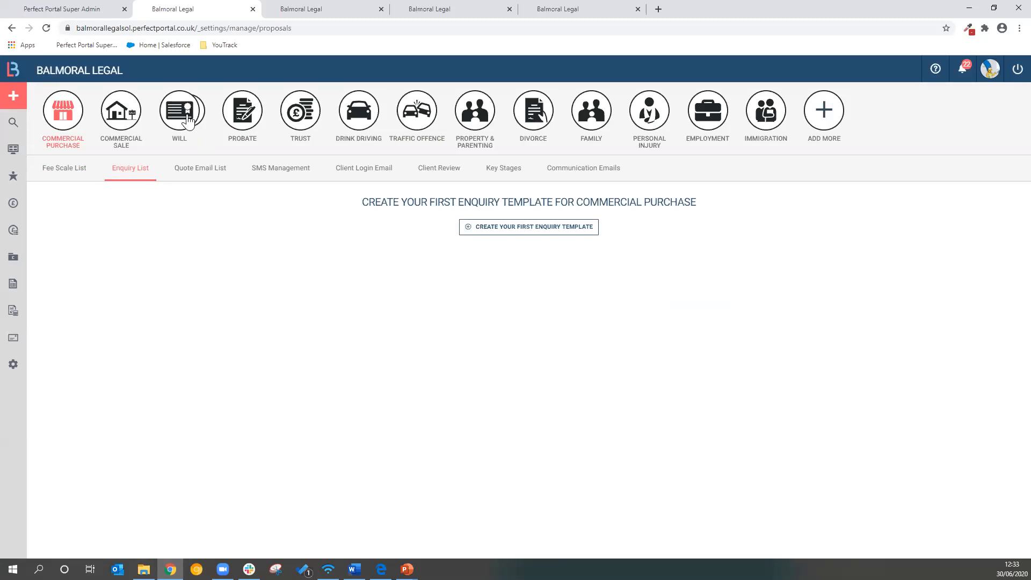
pyautogui.moveTo(184, 114)
pyautogui.click(240, 111)
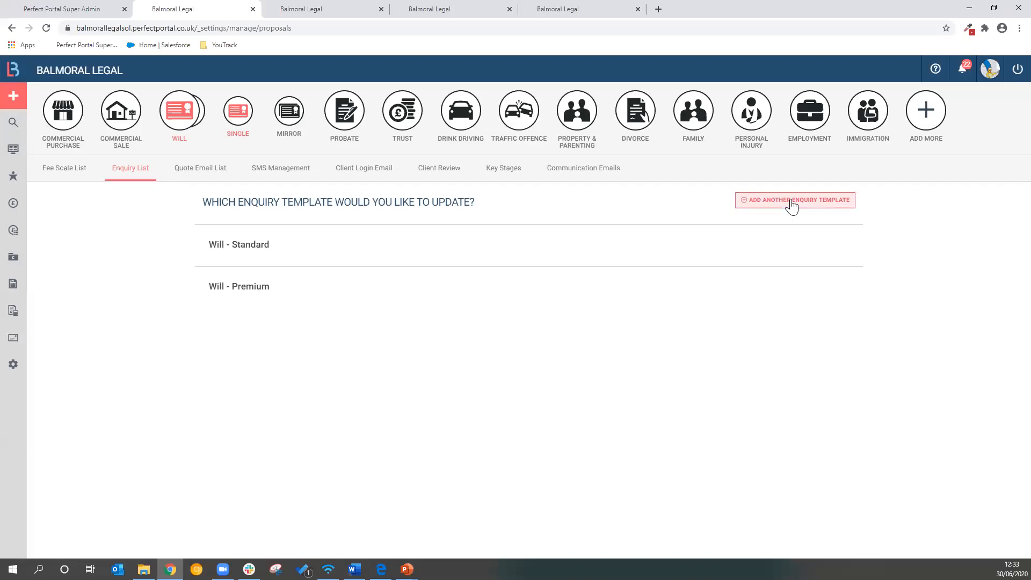
pyautogui.moveTo(447, 249)
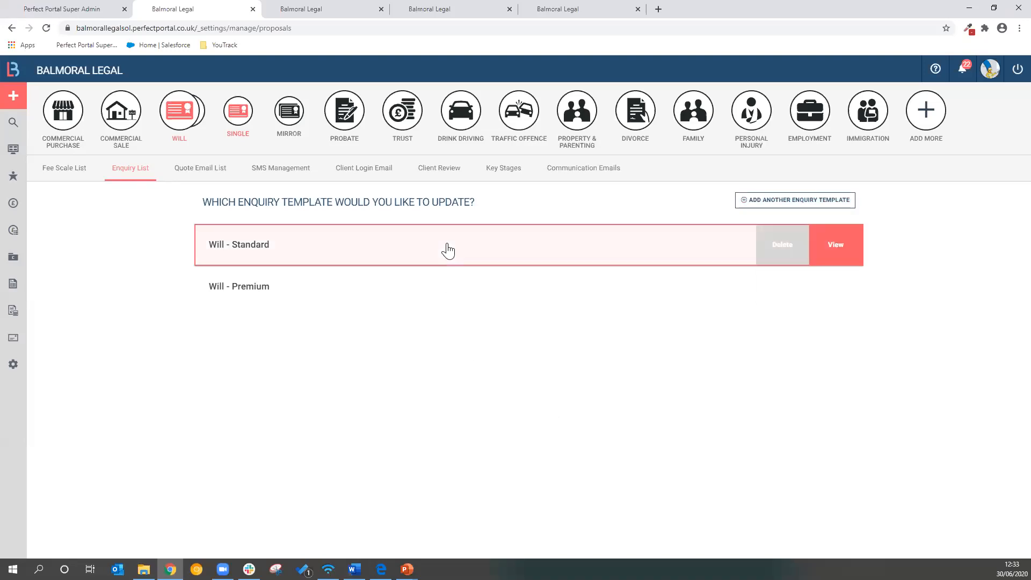
pyautogui.click(447, 249)
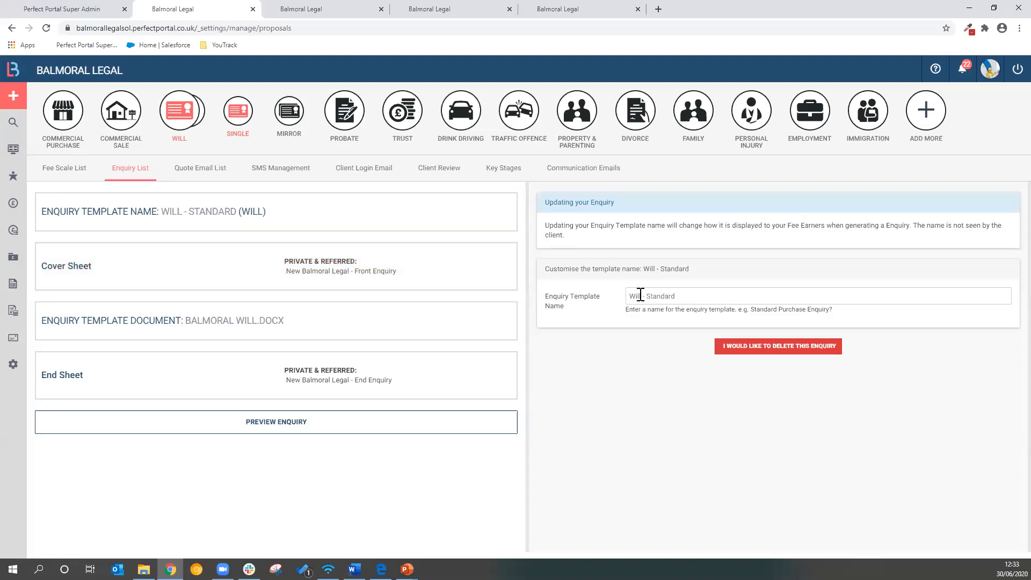
# Review the Will - Standard template's name field and its enquiry template document settings
pyautogui.click(618, 296)
pyautogui.tripleClick(617, 296)
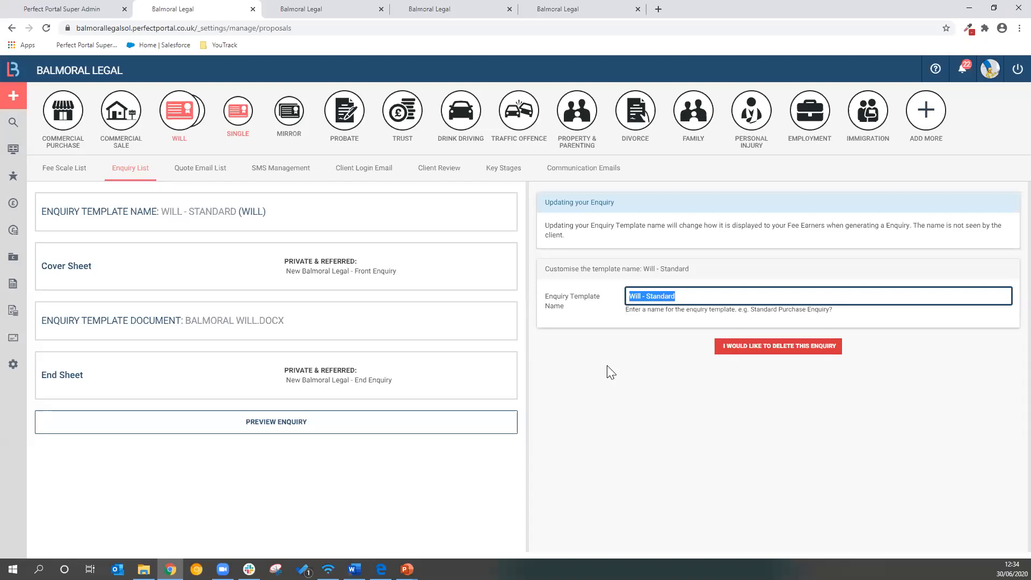
pyautogui.click(611, 373)
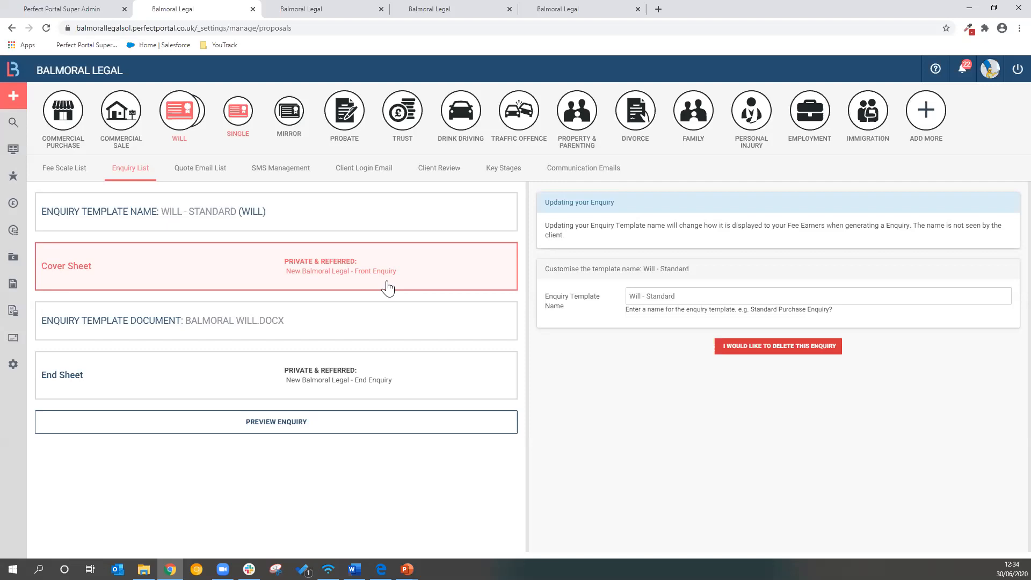
pyautogui.click(371, 325)
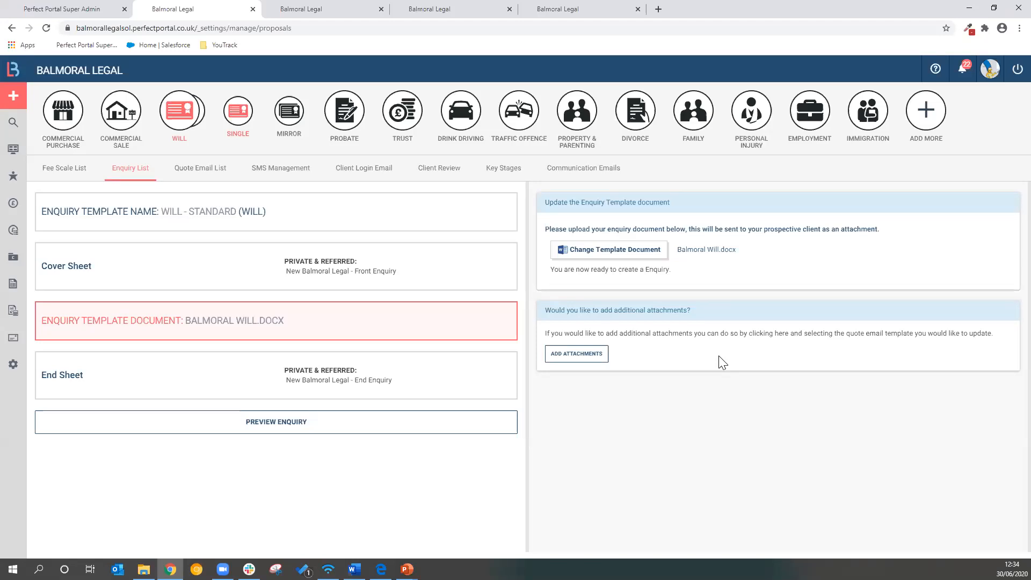
# Preview the enquiry and read through the will information, payment plans and app section
pyautogui.click(304, 431)
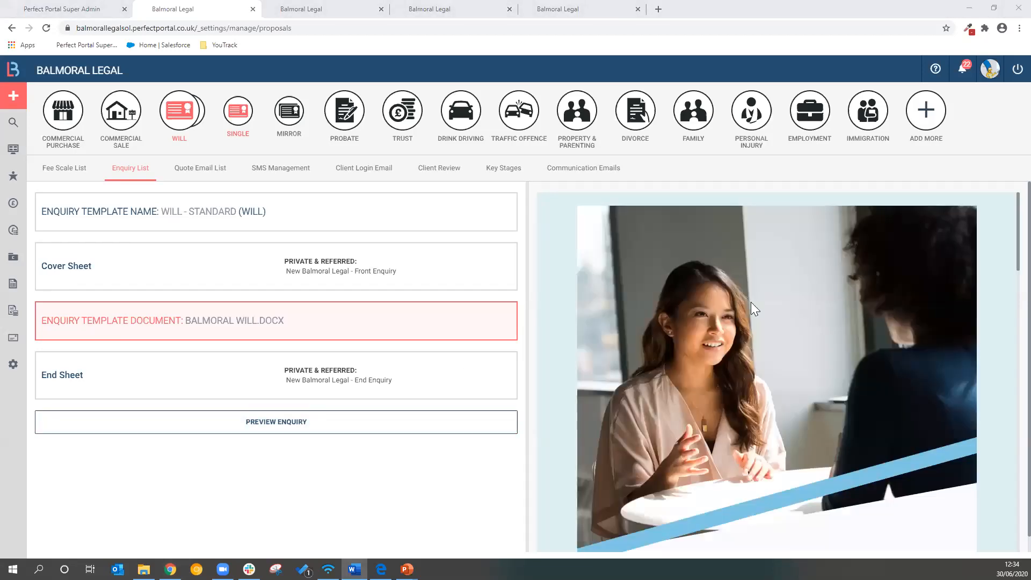
pyautogui.scroll(-10, 776, 317)
pyautogui.scroll(-12, 776, 317)
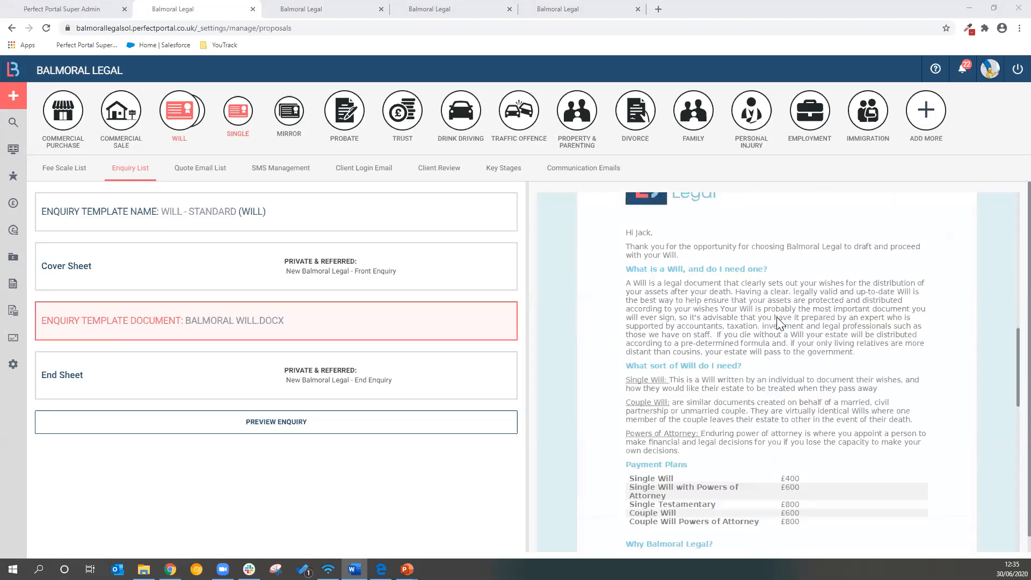
pyautogui.scroll(3, 777, 317)
pyautogui.scroll(5, 777, 317)
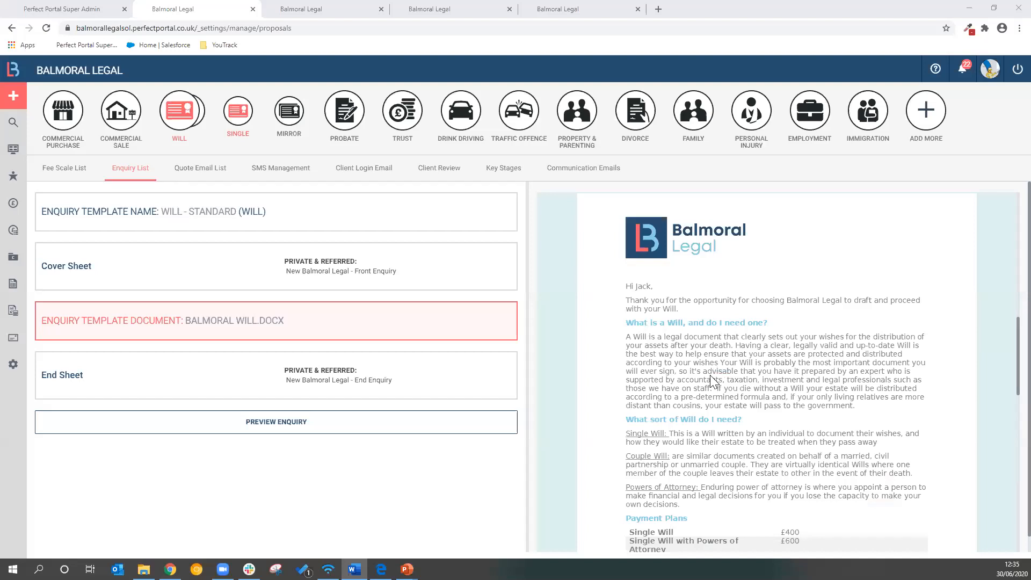
pyautogui.scroll(-3, 710, 374)
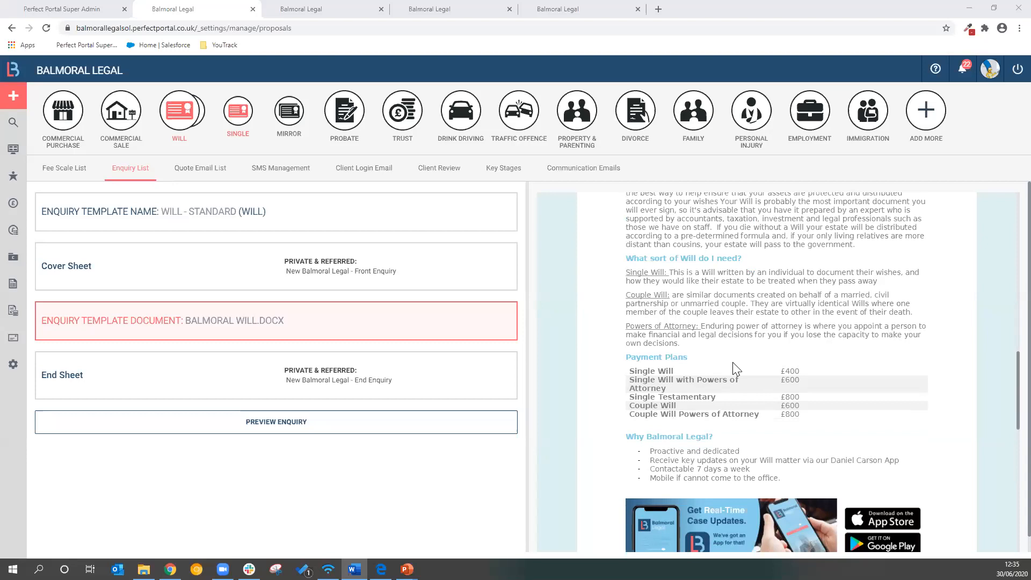
pyautogui.scroll(-3, 736, 368)
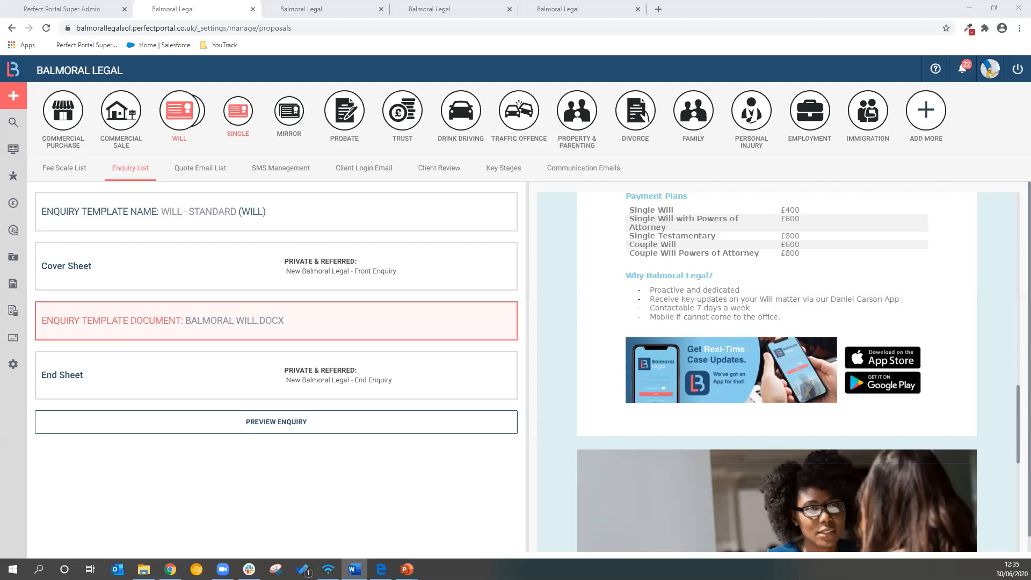
# Open the Will email template in the quote email list and check its email name setting
pyautogui.click(211, 176)
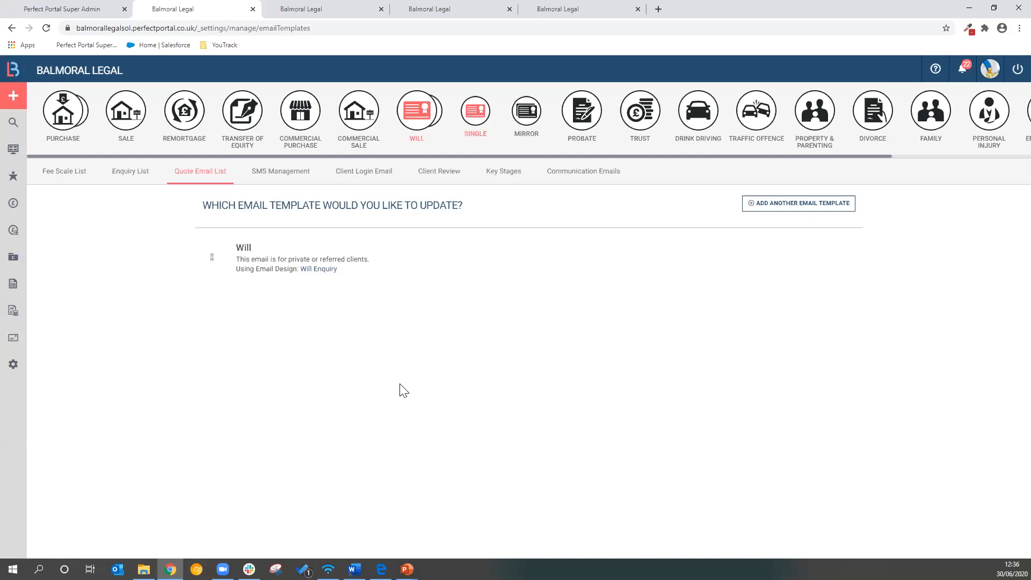
pyautogui.click(550, 269)
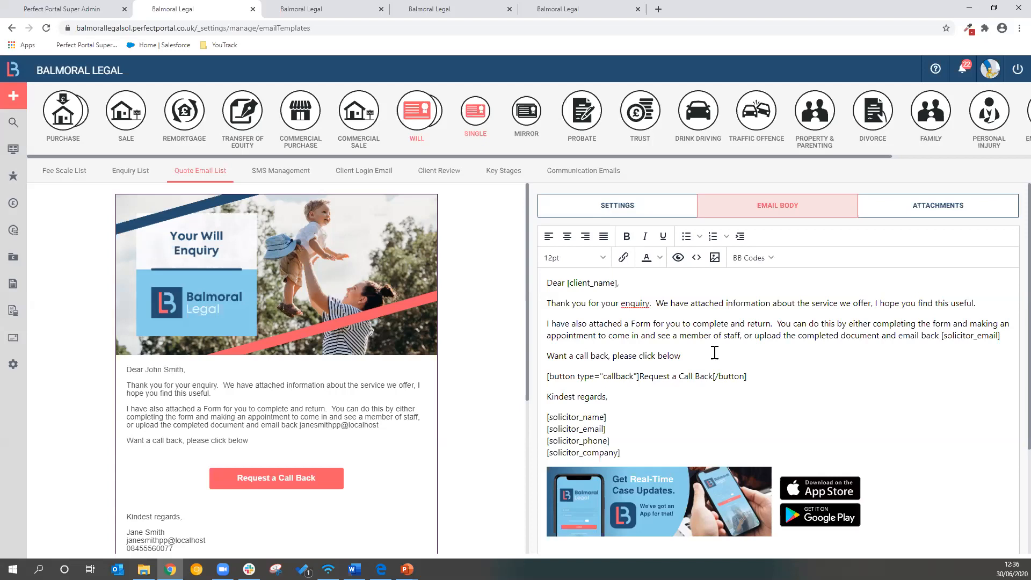
pyautogui.click(601, 210)
pyautogui.doubleClick(662, 272)
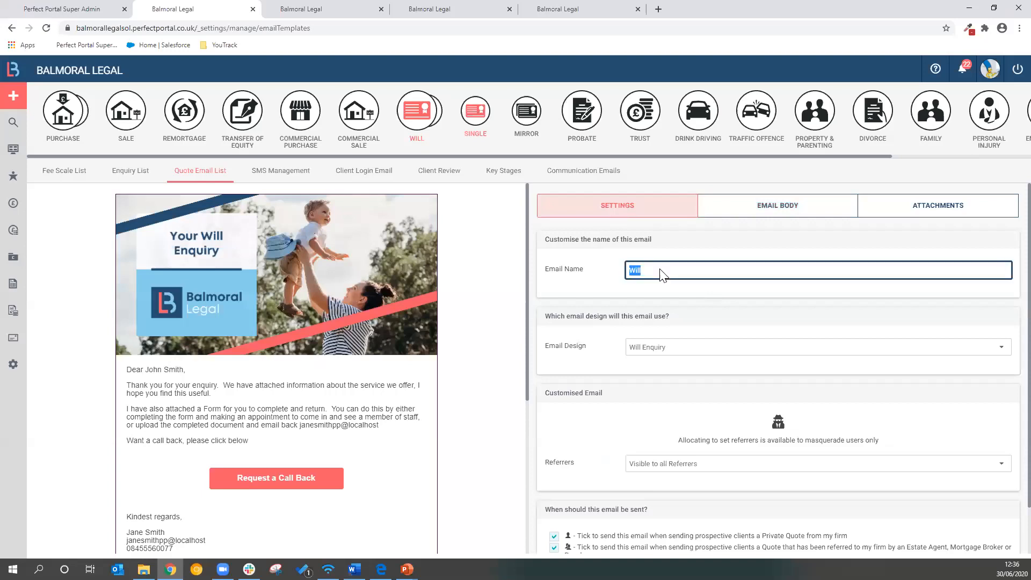
pyautogui.click(607, 287)
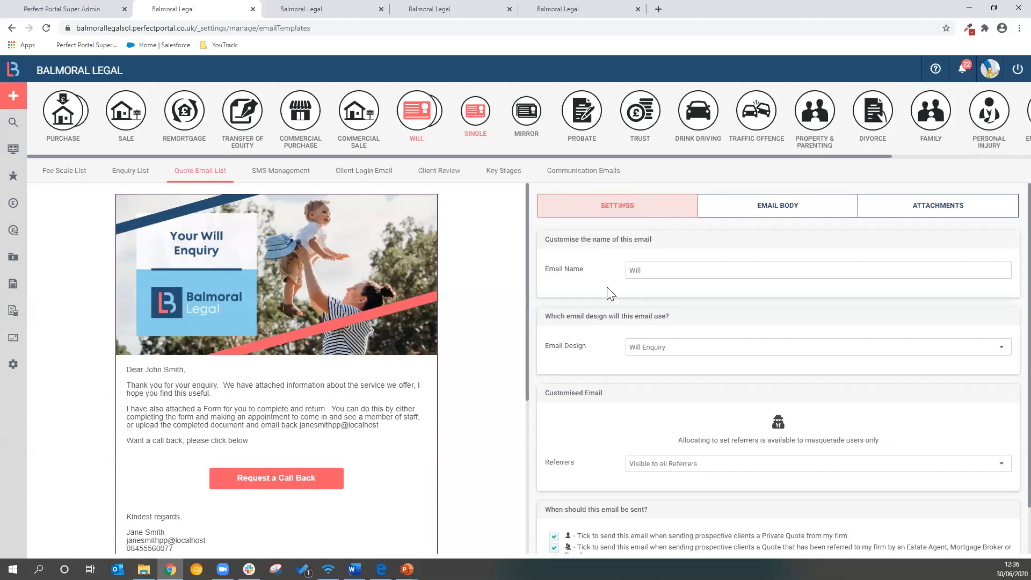
# Review the Will email's available email designs and the conditions for when it is sent
pyautogui.click(692, 352)
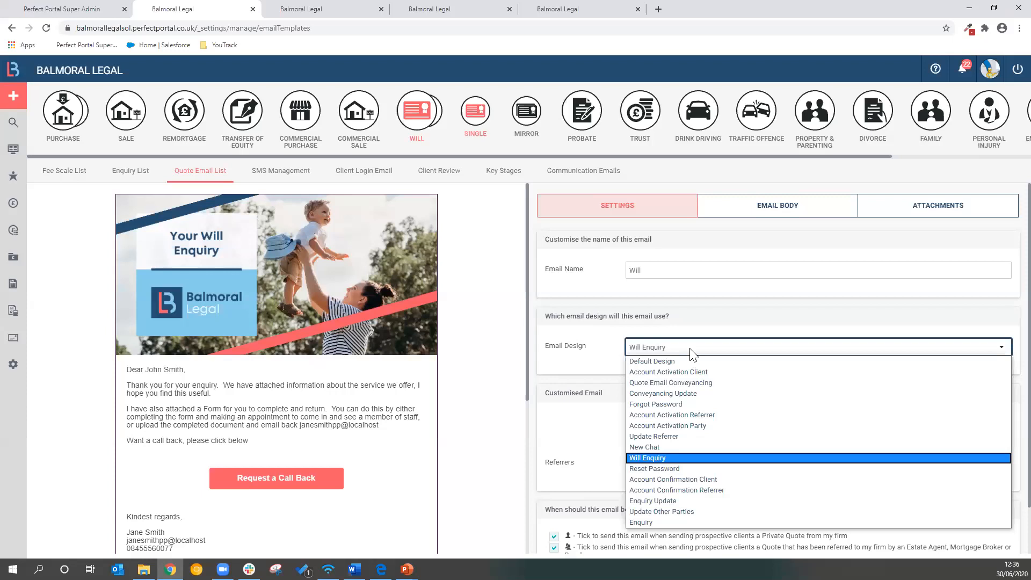
pyautogui.click(693, 355)
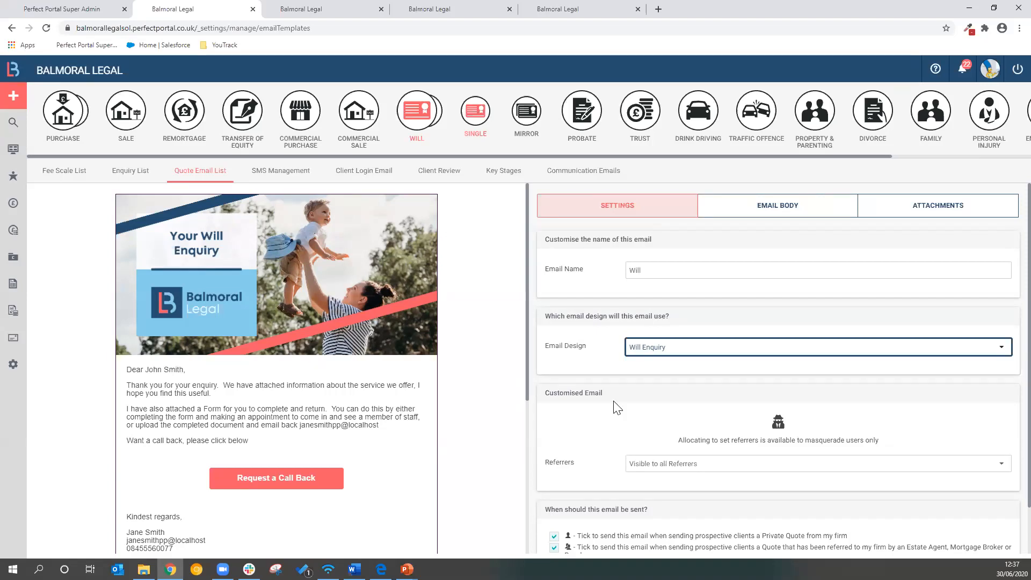
pyautogui.scroll(-1, 617, 407)
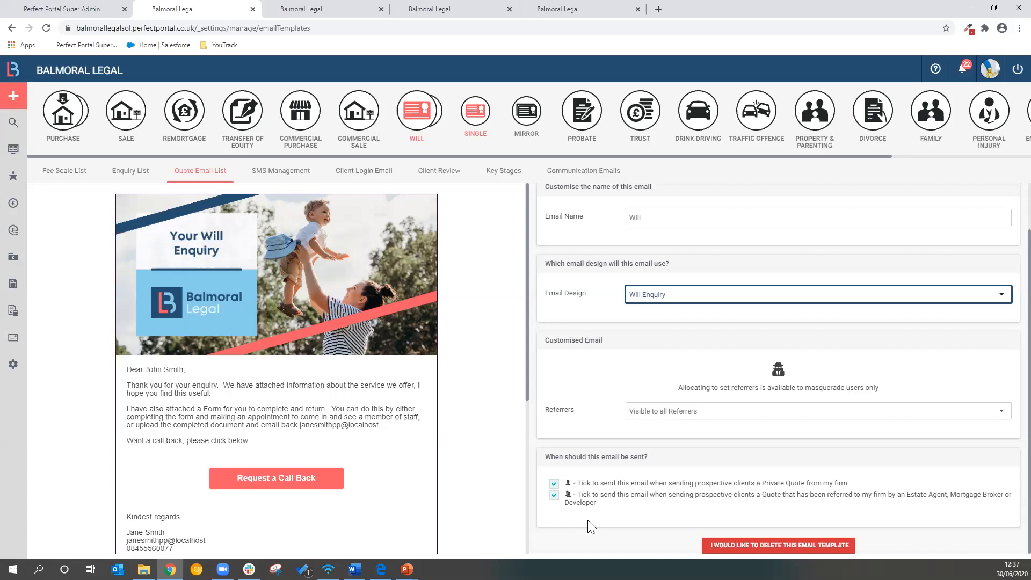
pyautogui.scroll(1, 602, 400)
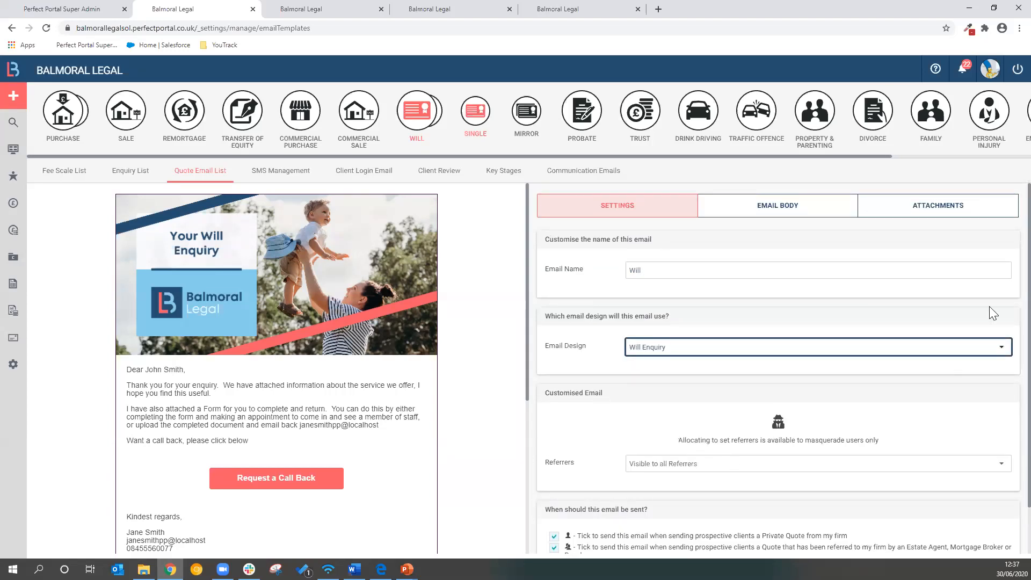
# Add the Balmoral Phone app screens PDF to the Will email's default attachments and remove it again
pyautogui.click(938, 211)
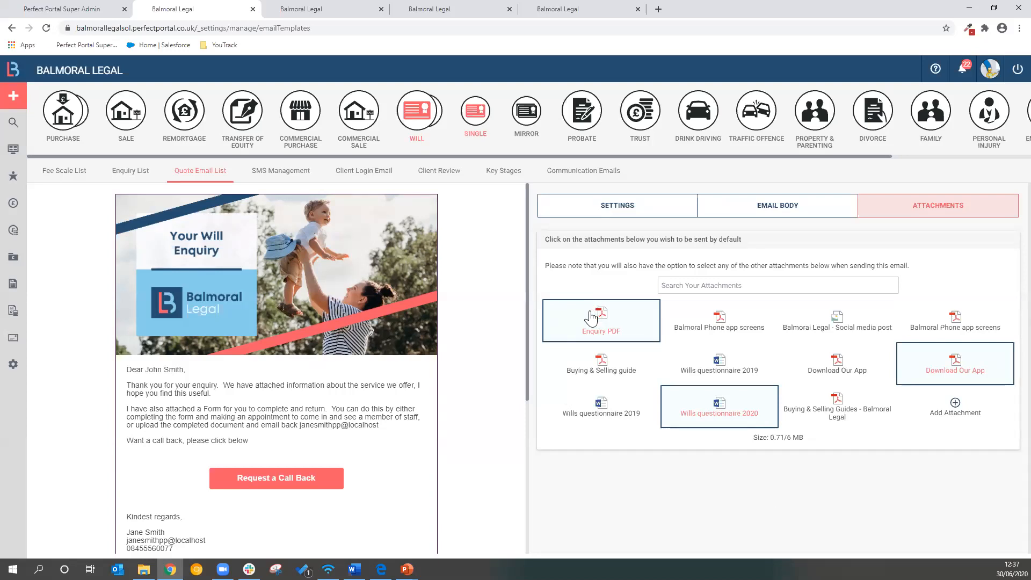
pyautogui.click(684, 320)
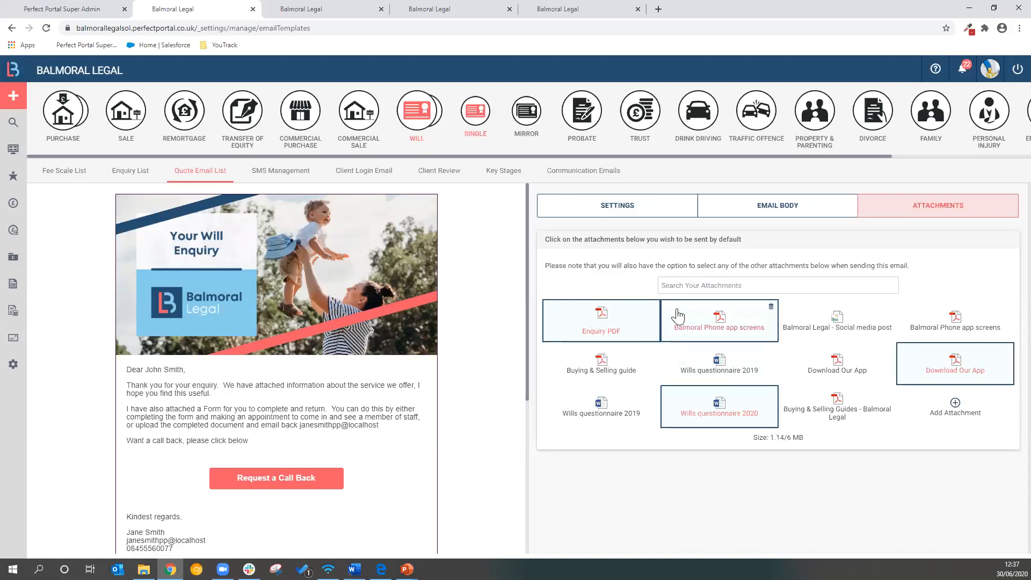
pyautogui.click(687, 320)
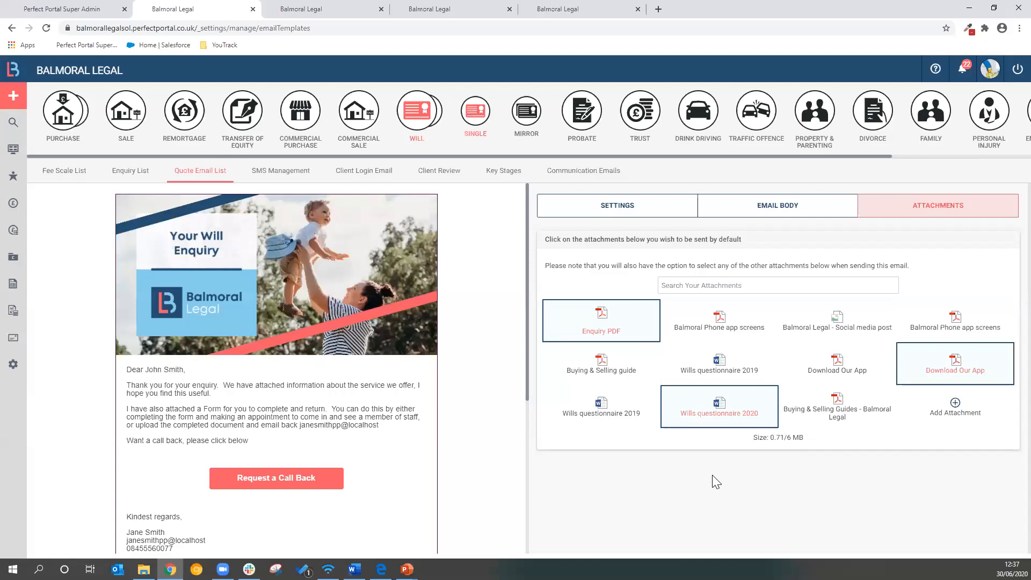
# Start a new enquiry, open the request form for adding a case type, and close it without sending
pyautogui.hotkey('alt', 'Tab')
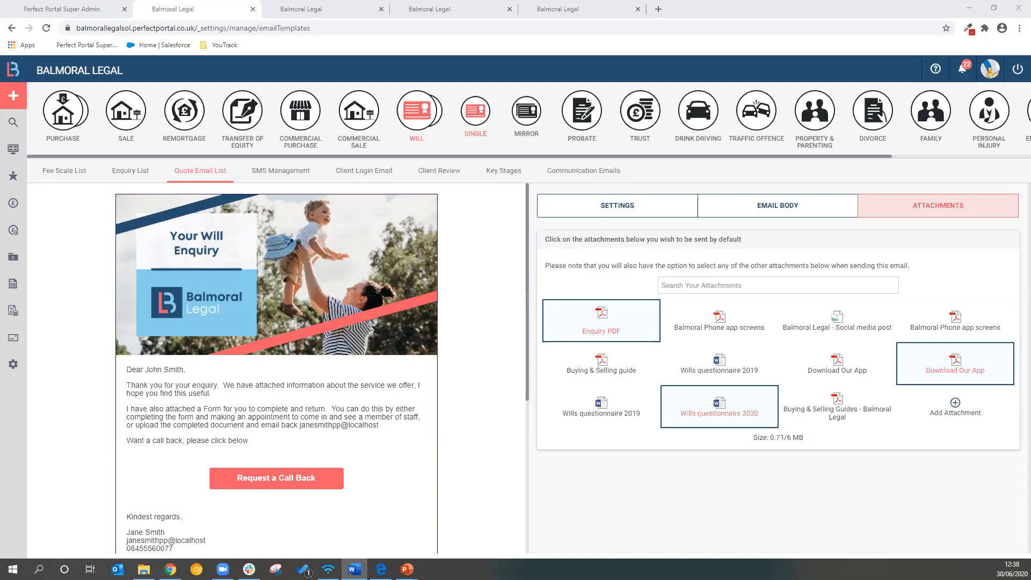
pyautogui.moveTo(8, 97)
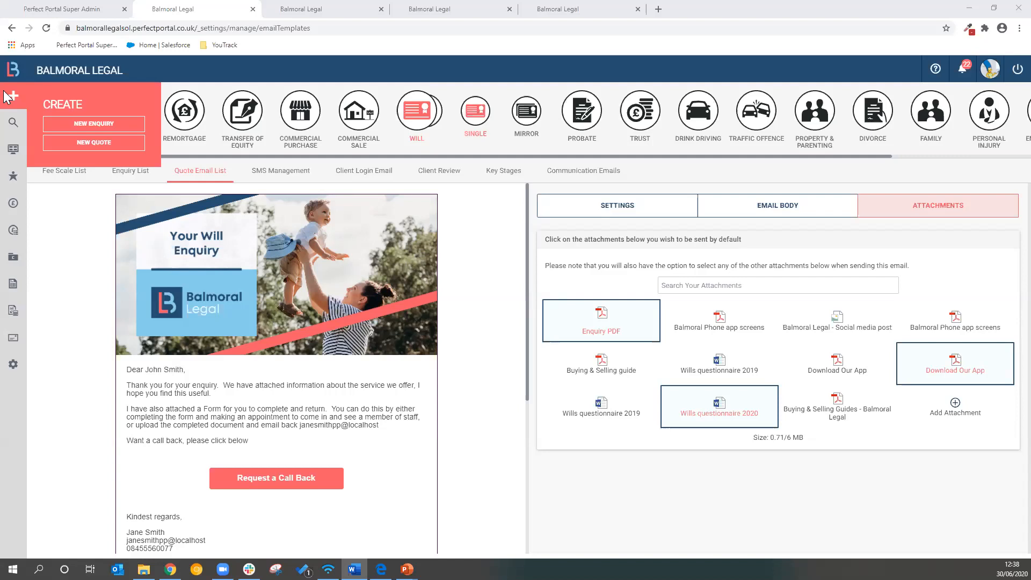
pyautogui.click(68, 124)
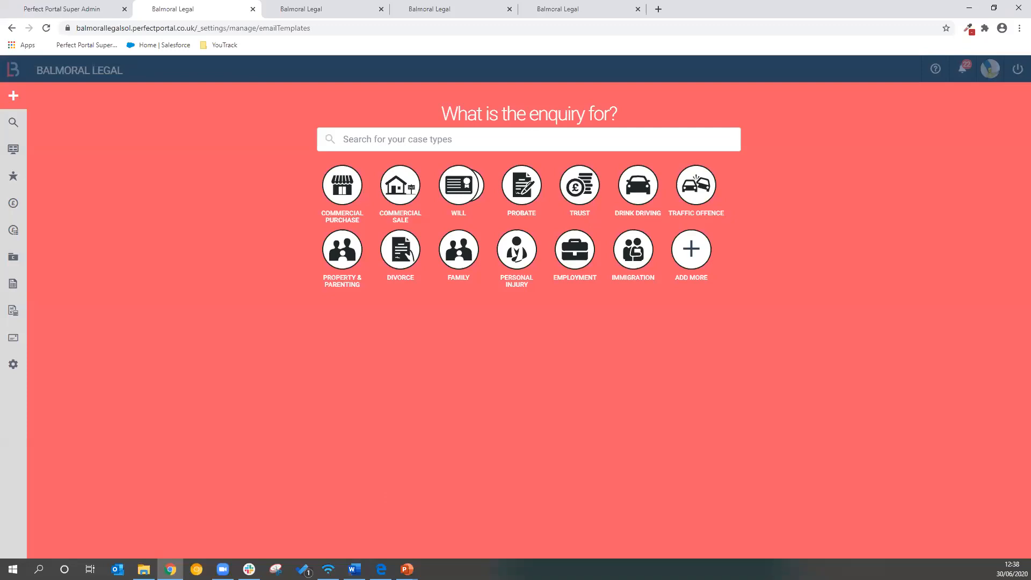
pyautogui.hotkey('alt', 'Tab')
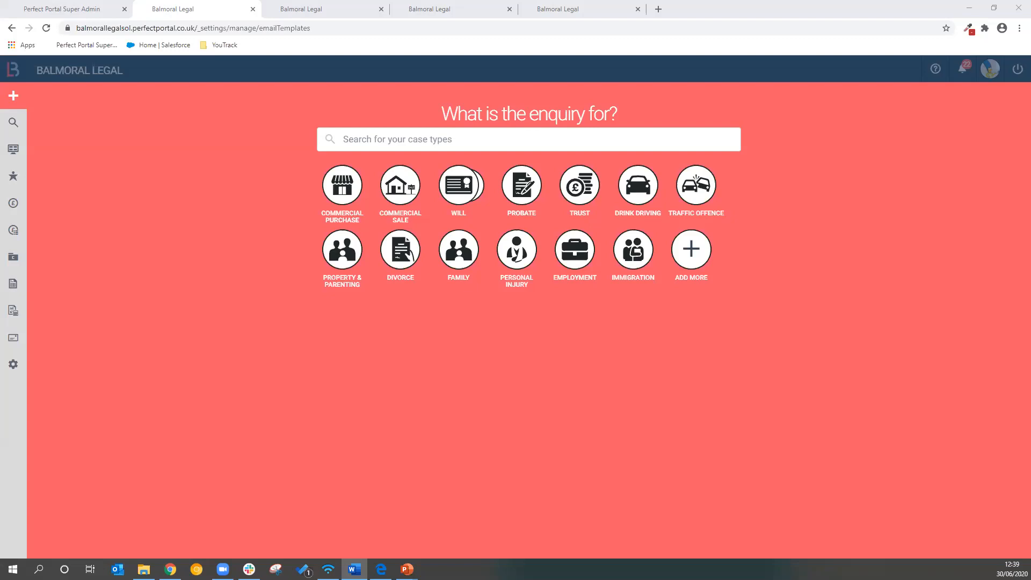
pyautogui.click(697, 254)
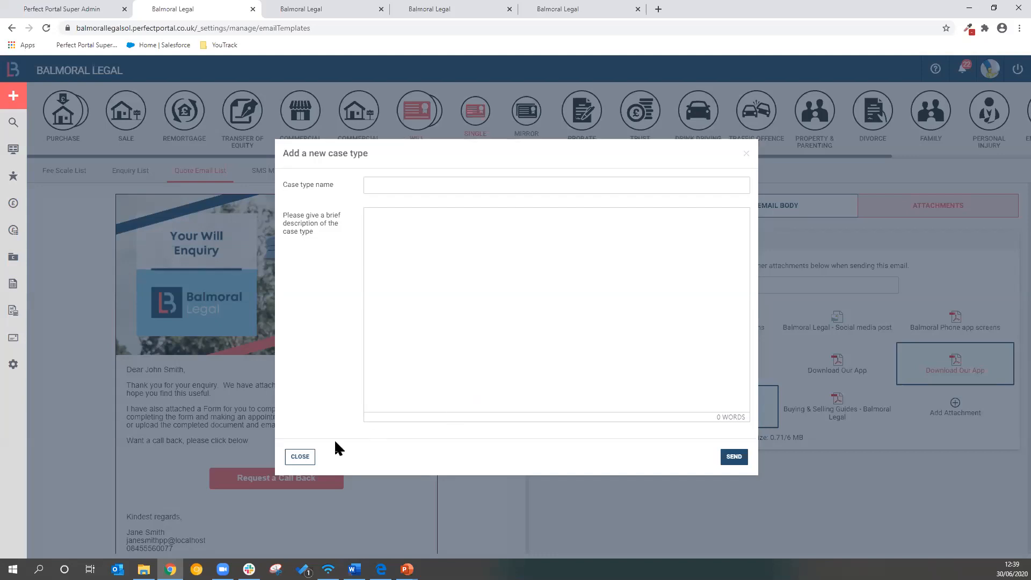
pyautogui.click(304, 457)
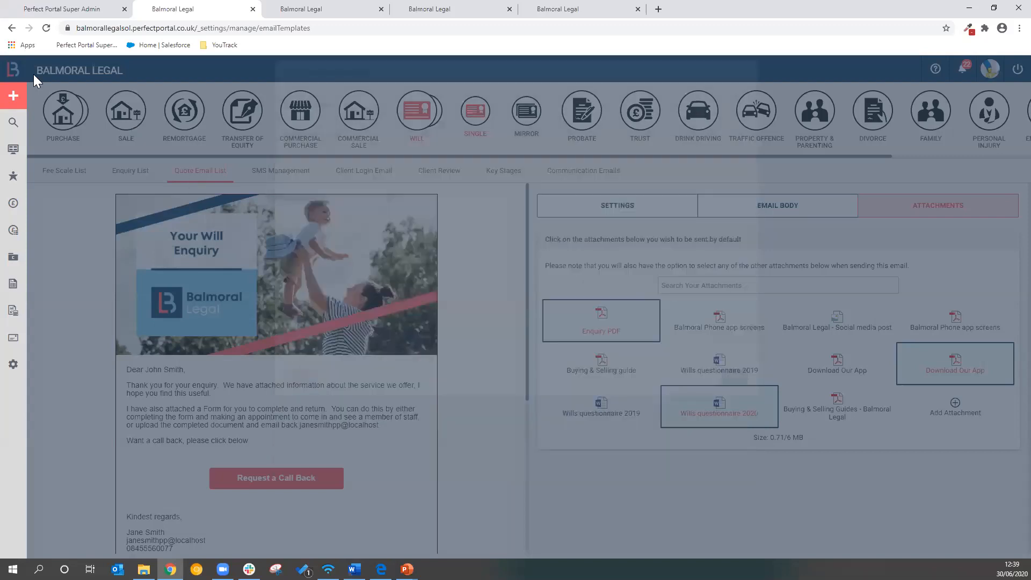
# Create a new enquiry for a Will of the Single type, opening its enquiry and client details form
pyautogui.click(13, 95)
pyautogui.click(73, 125)
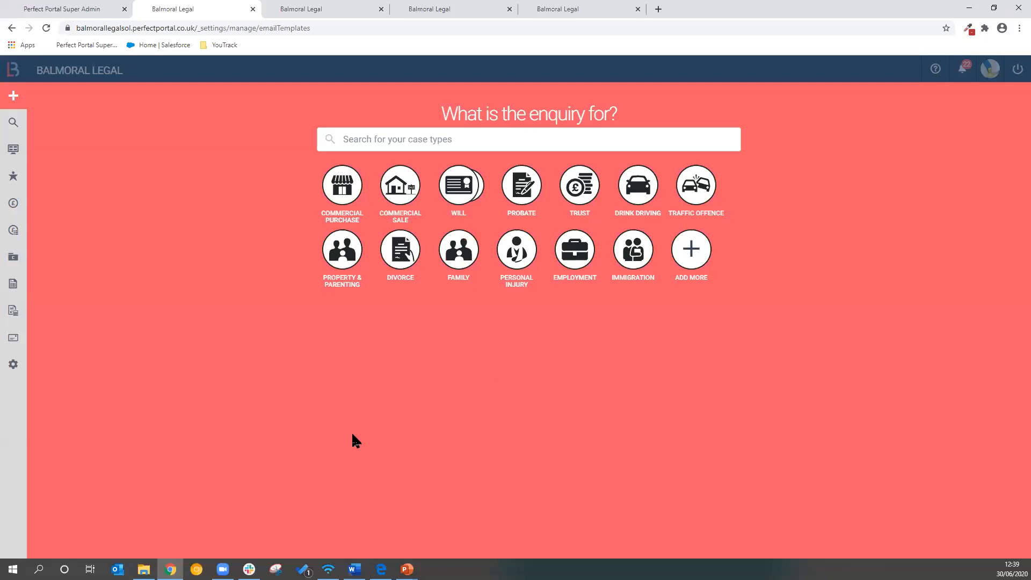
pyautogui.hotkey('alt', 'Tab')
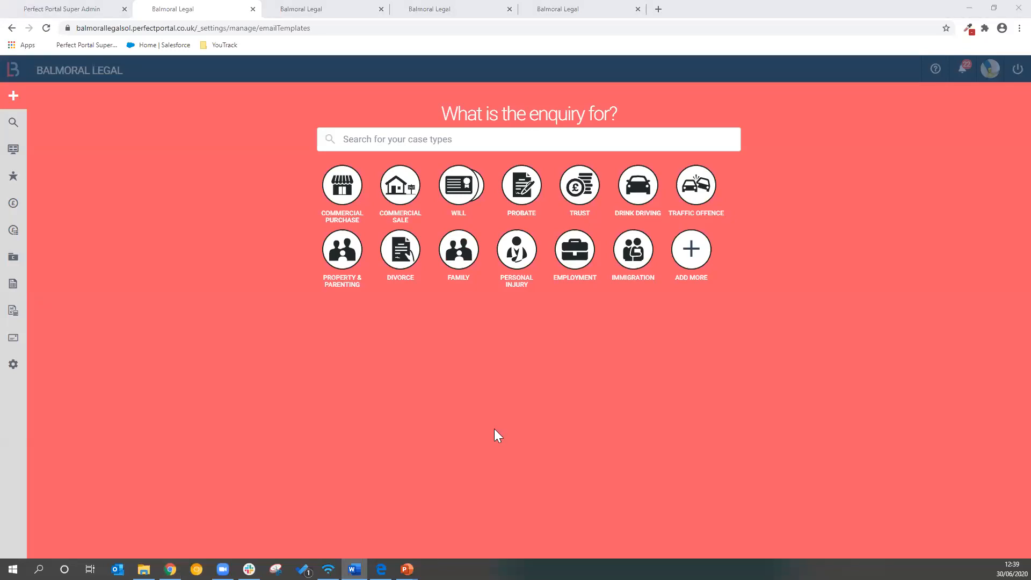
pyautogui.click(459, 186)
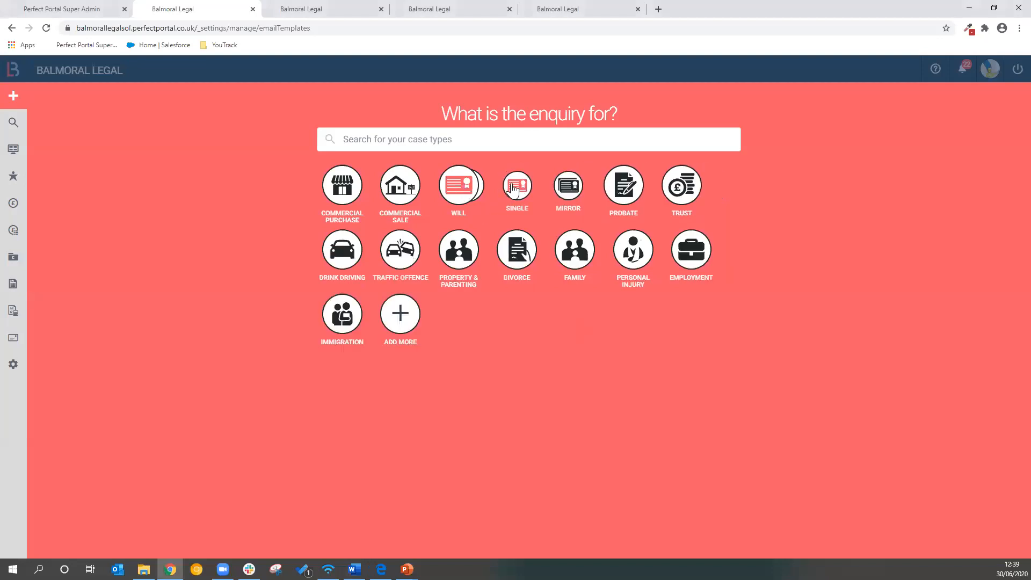
pyautogui.click(514, 188)
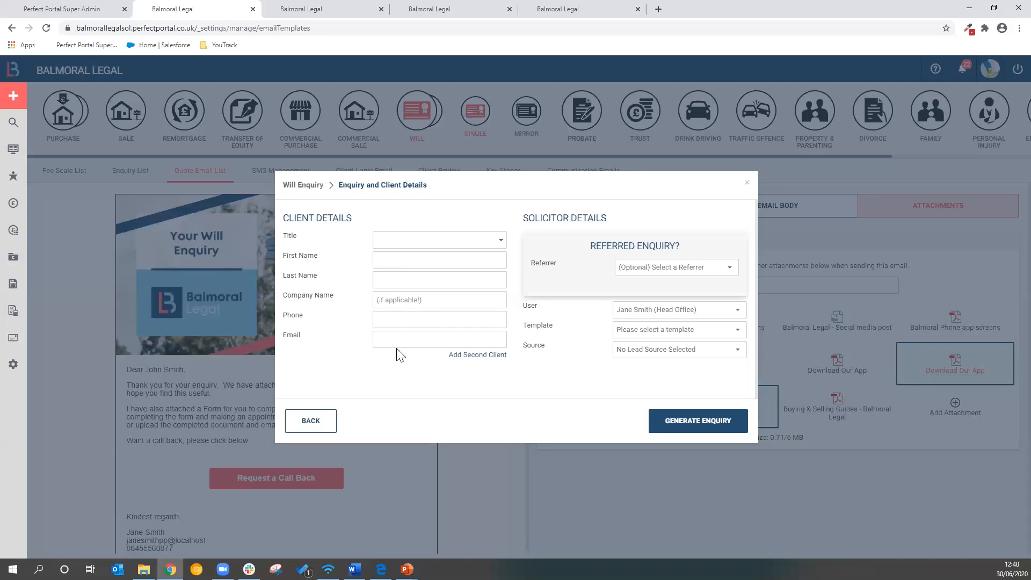
# Check the referrers available for the enquiry, leaving the optional referrer unselected
pyautogui.click(730, 269)
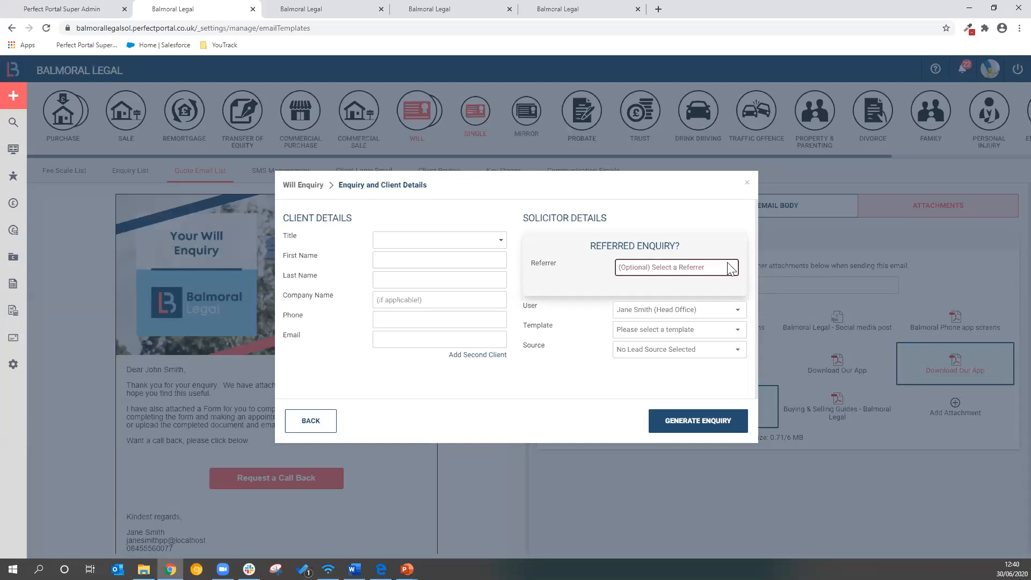
pyautogui.click(730, 269)
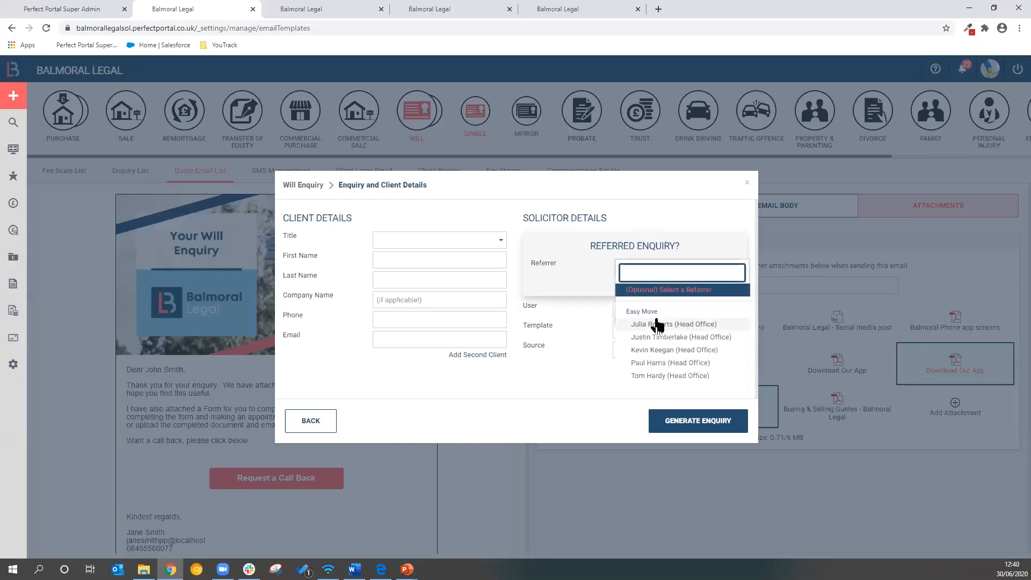
pyautogui.click(573, 319)
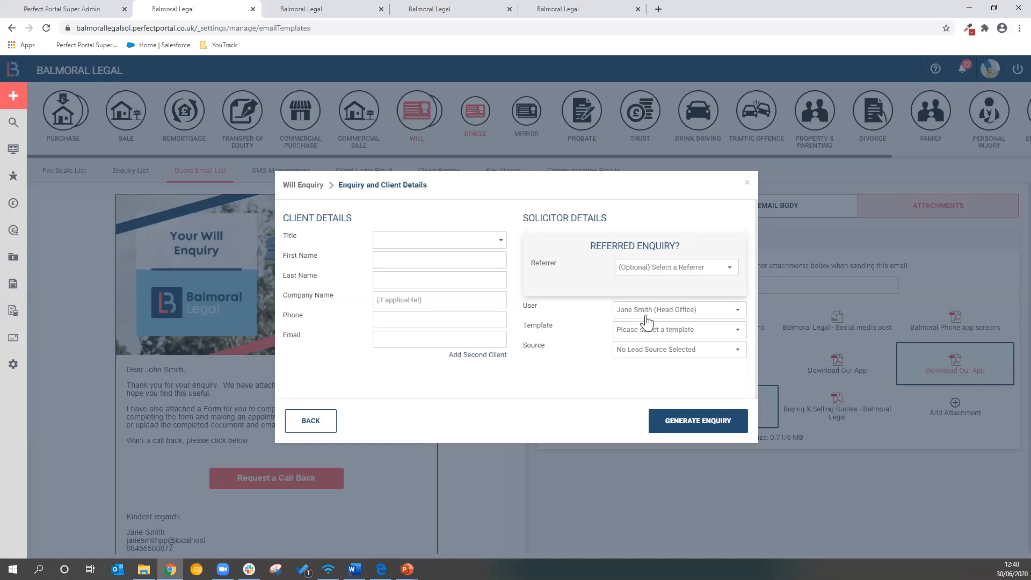
# Set the enquiry's source to Recommendation and its template to Will - Standard
pyautogui.click(649, 353)
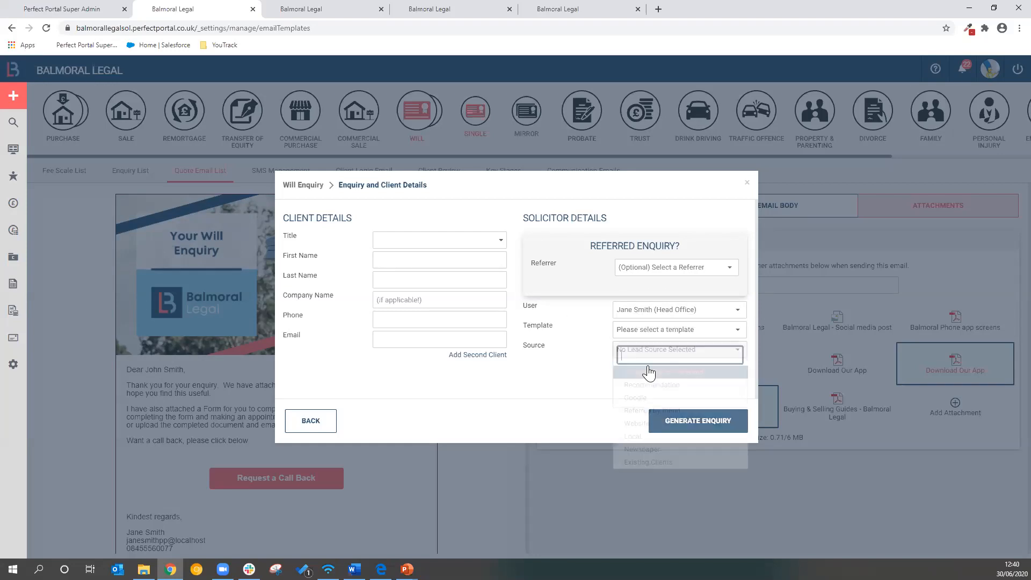
pyautogui.click(651, 385)
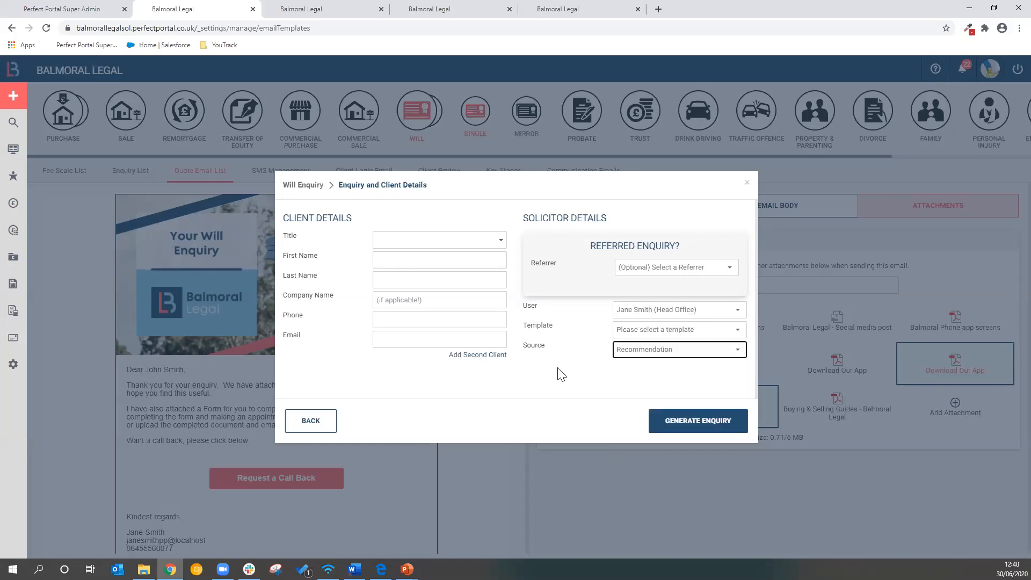
pyautogui.click(646, 330)
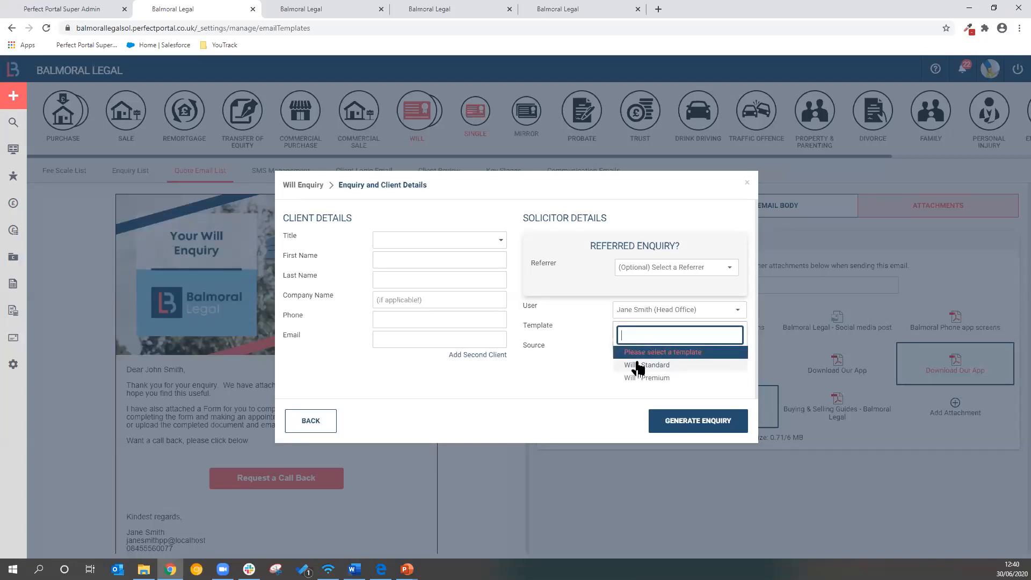
pyautogui.click(671, 368)
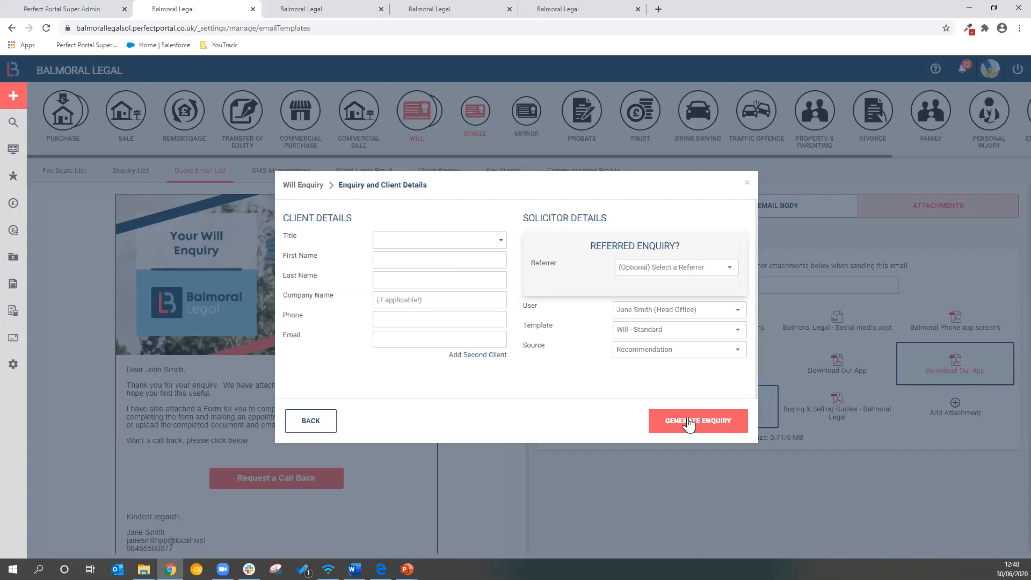
# Switch to the already created will case, open its overview and read through the enquiry document
pyautogui.click(337, 8)
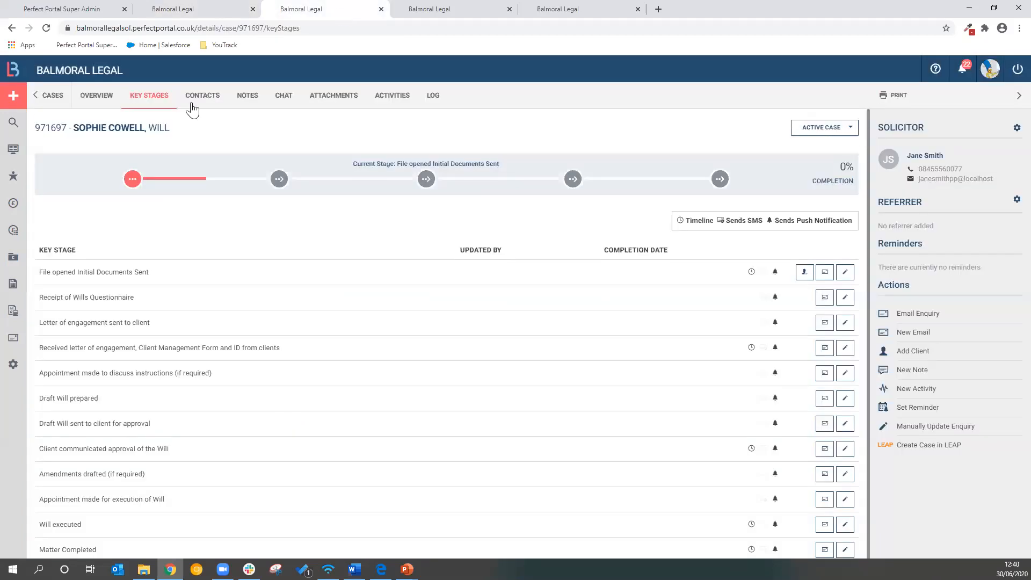
pyautogui.click(98, 100)
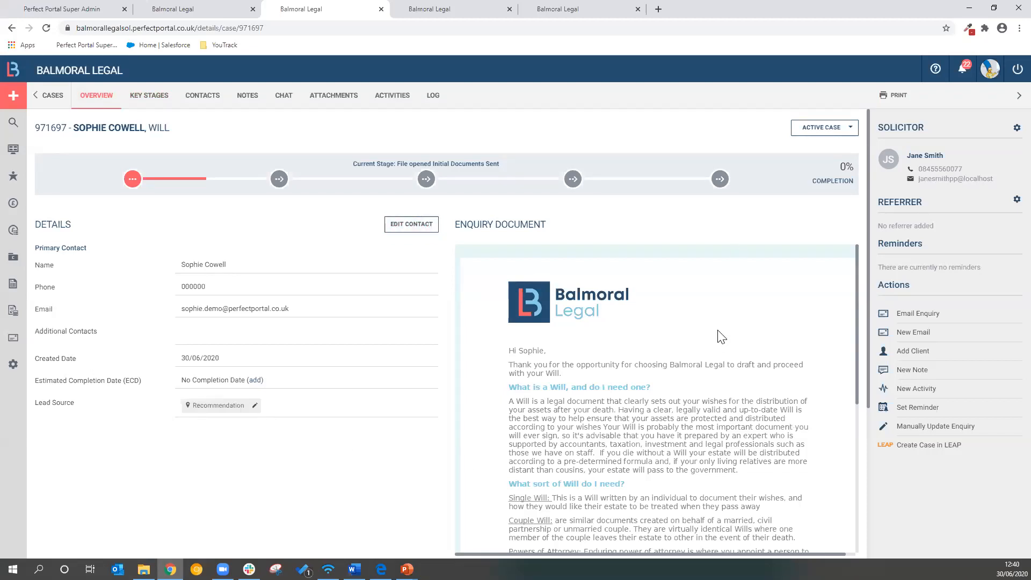
pyautogui.scroll(-1, 718, 336)
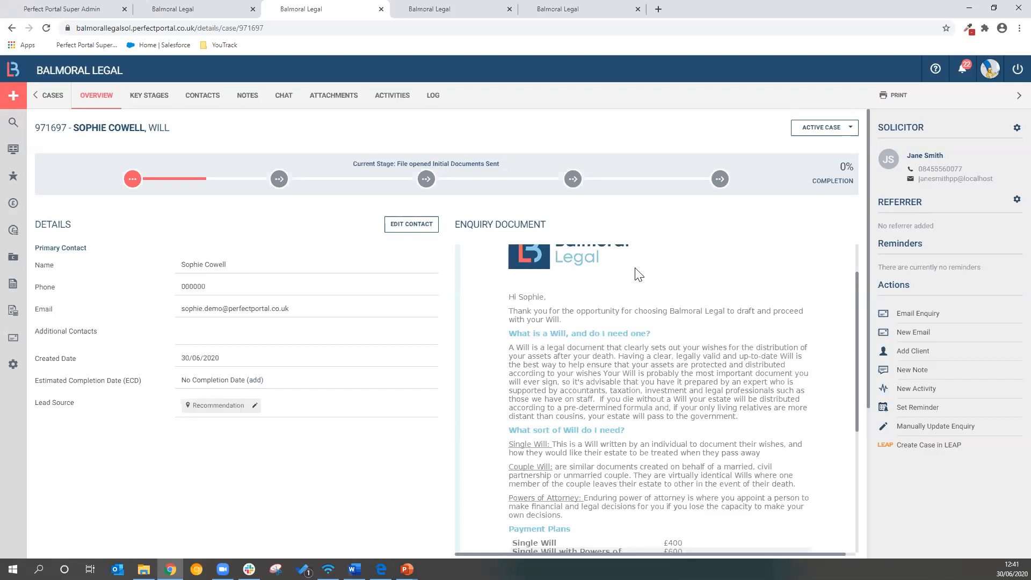
pyautogui.scroll(-1, 637, 396)
pyautogui.scroll(-1, 637, 391)
pyautogui.scroll(3, 637, 391)
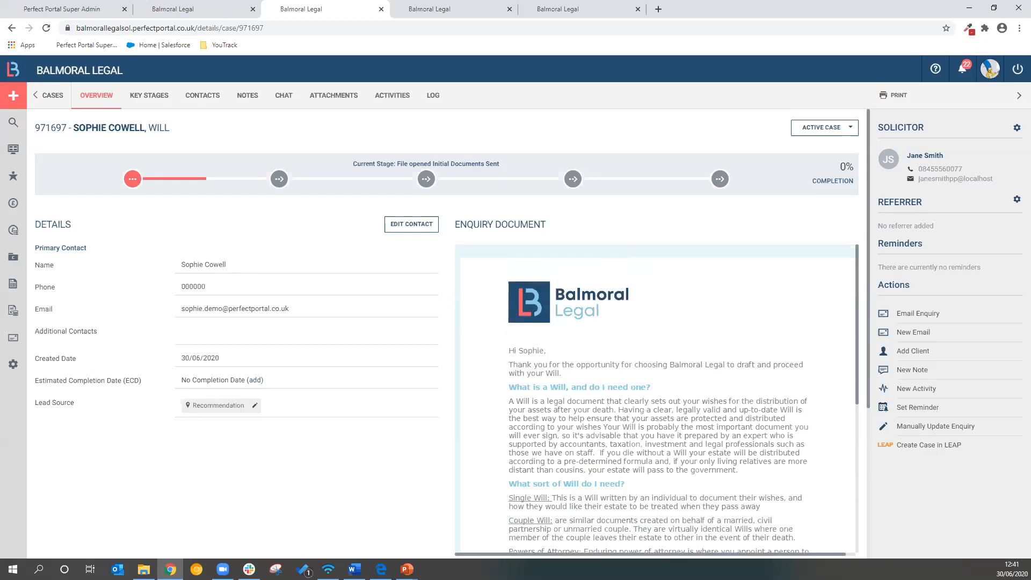
pyautogui.hotkey('alt', 'Tab')
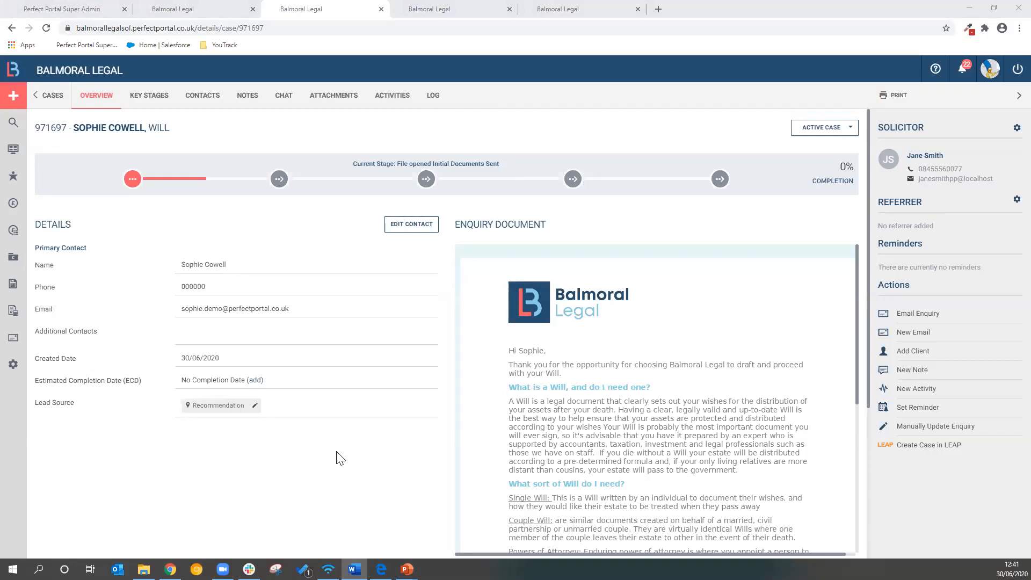
# Open the enquiry email form for the will case and review which default documents are attached
pyautogui.click(918, 317)
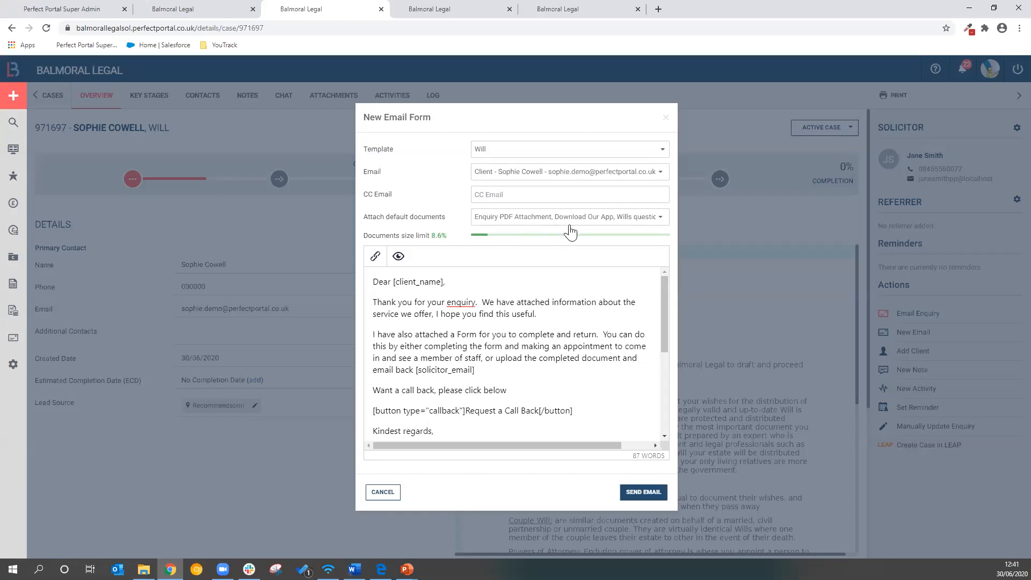
pyautogui.click(660, 221)
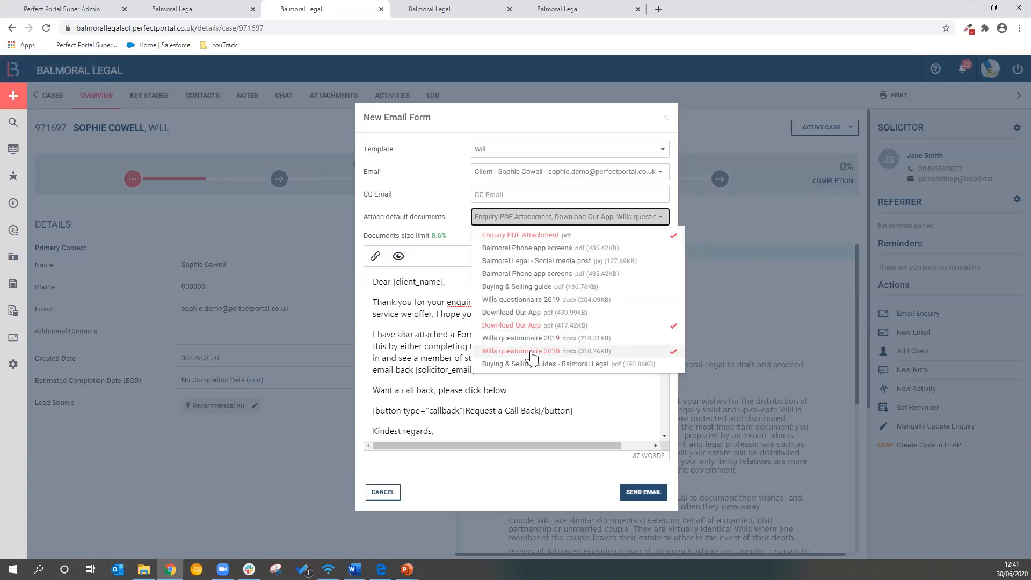
pyautogui.click(398, 339)
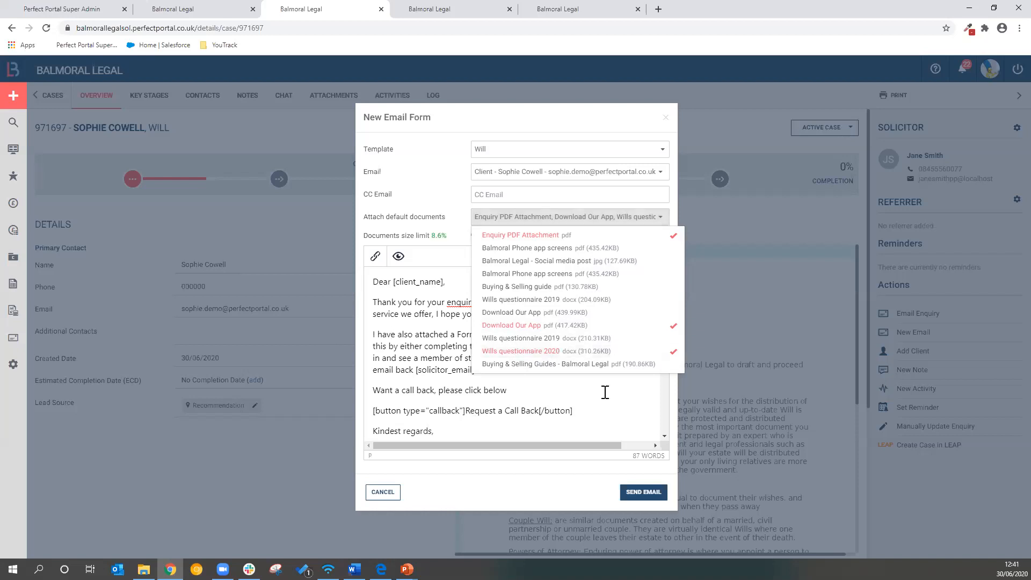
pyautogui.click(545, 214)
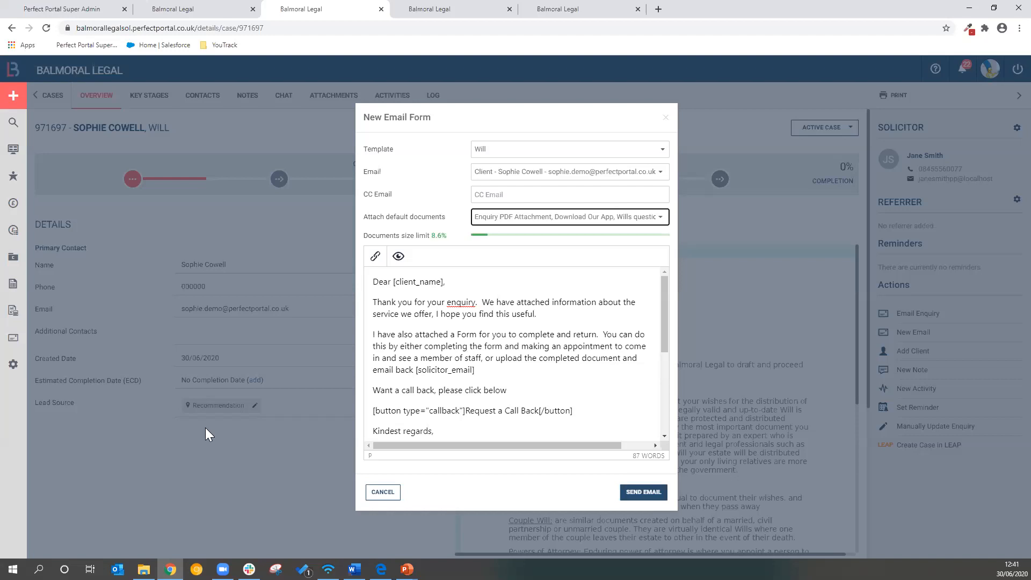
# Switch to the Outlook mailbox, review the Your Balmoral Legal Enquiry email and open its attached enquiry PDF
pyautogui.hotkey('alt', 'Tab')
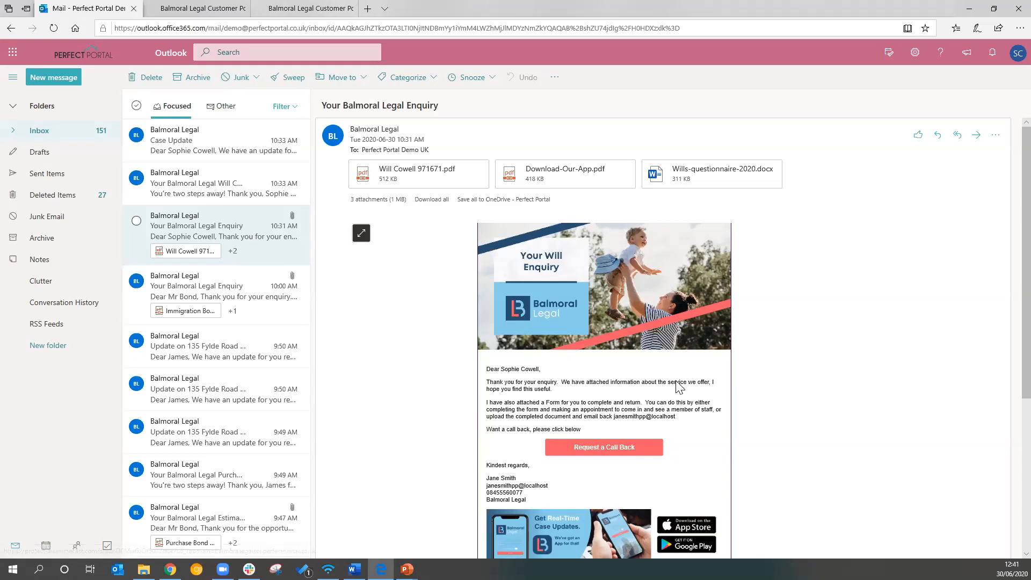
pyautogui.scroll(-1, 678, 384)
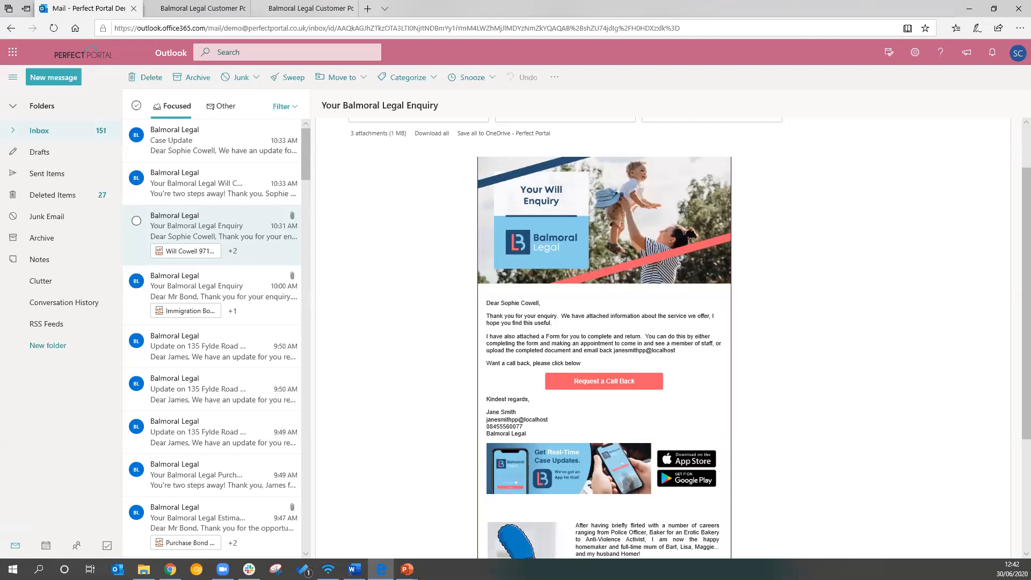
pyautogui.hotkey('alt', 'Tab')
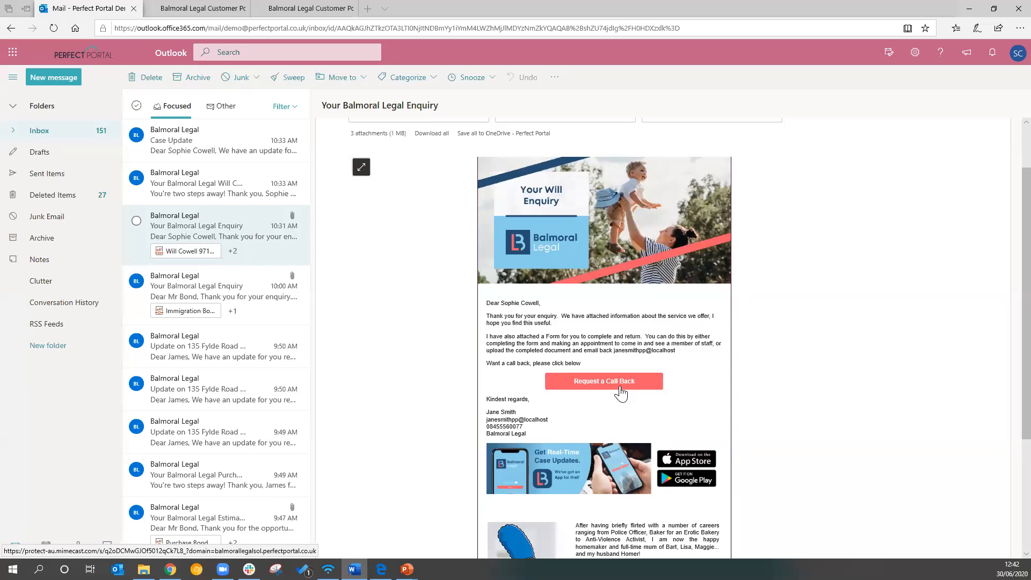
pyautogui.scroll(1, 622, 393)
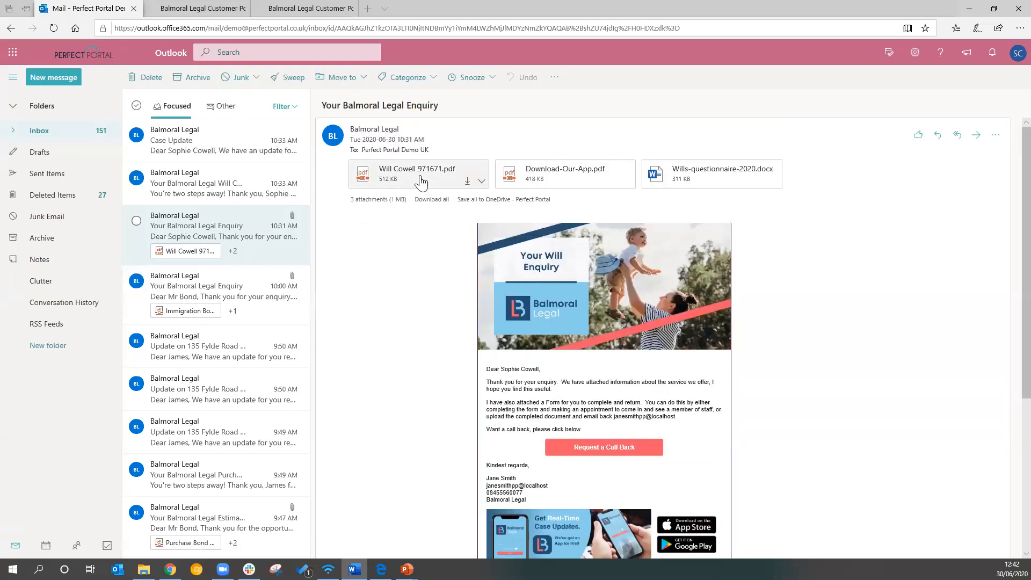
pyautogui.click(421, 177)
pyautogui.click(421, 174)
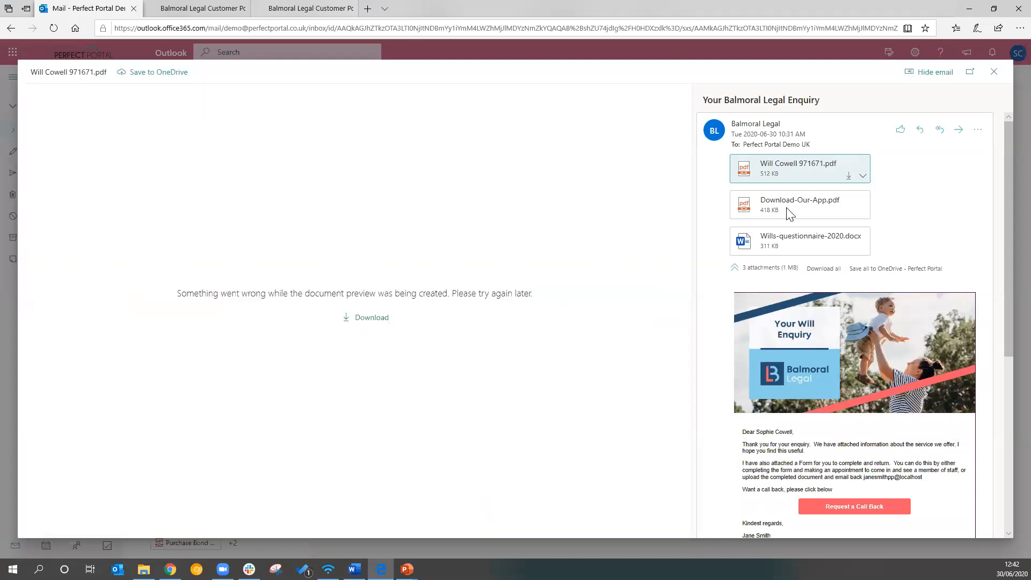
# Open the Wills-questionnaire-2020.docx attachment, look through its sections, and close the preview
pyautogui.click(801, 243)
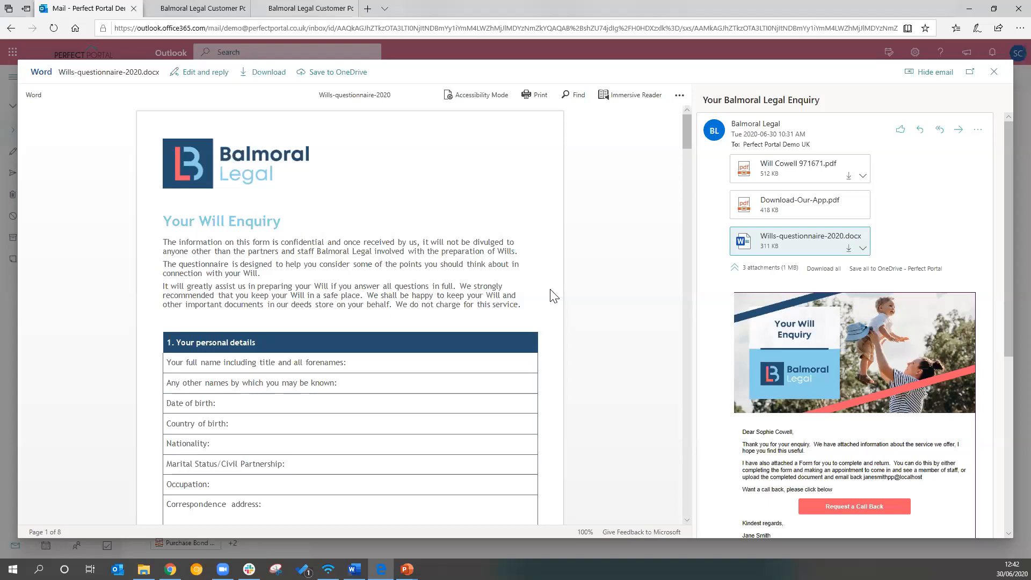
pyautogui.scroll(-5, 554, 296)
pyautogui.scroll(-7, 554, 296)
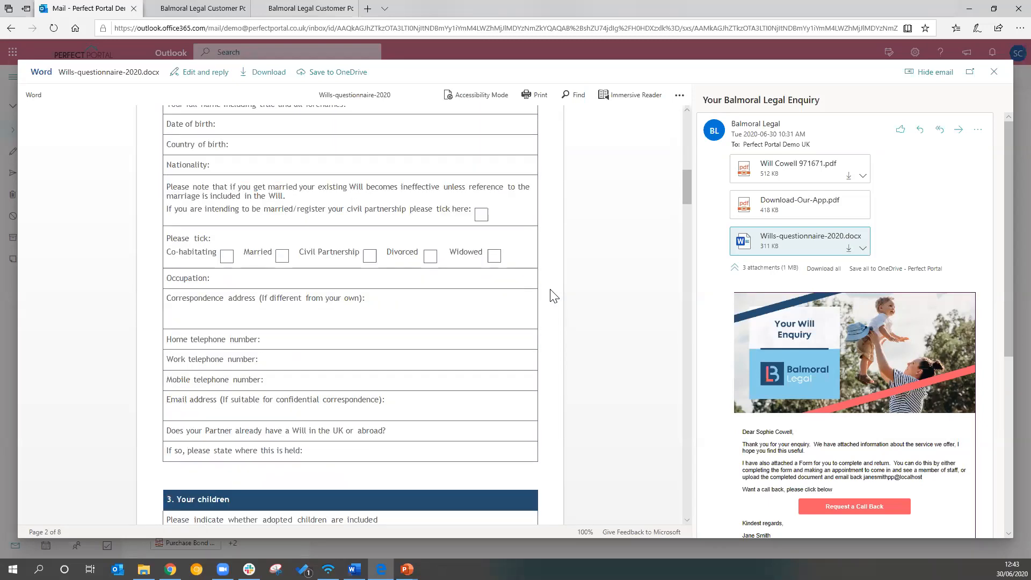
pyautogui.scroll(-4, 539, 329)
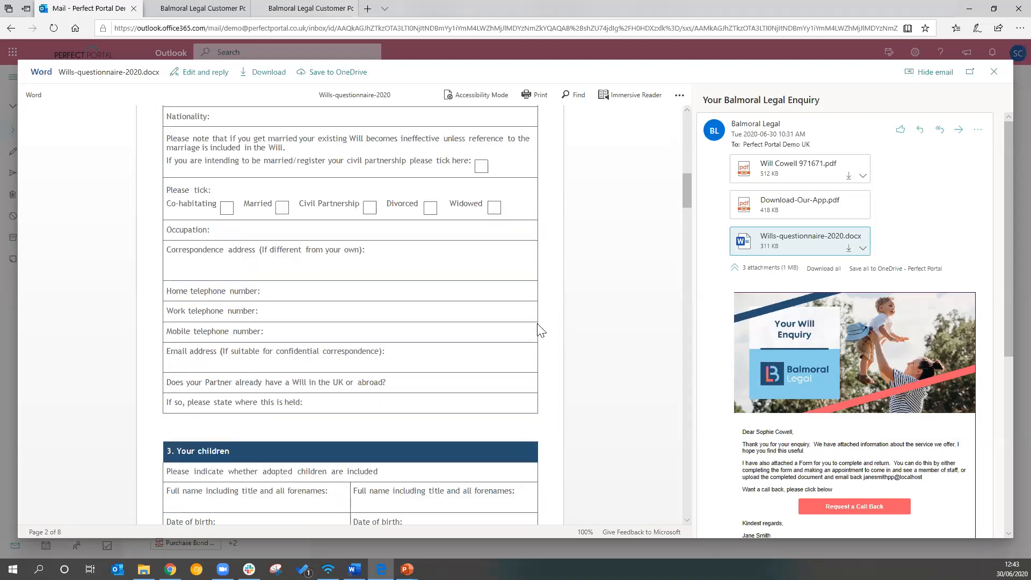
pyautogui.scroll(-3, 539, 329)
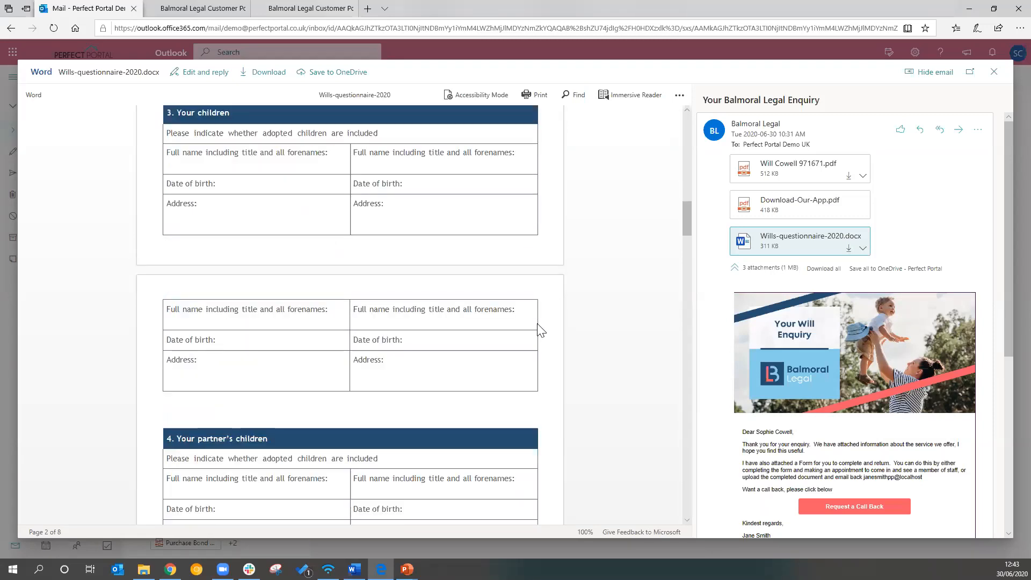
pyautogui.scroll(4, 539, 329)
pyautogui.scroll(12, 540, 330)
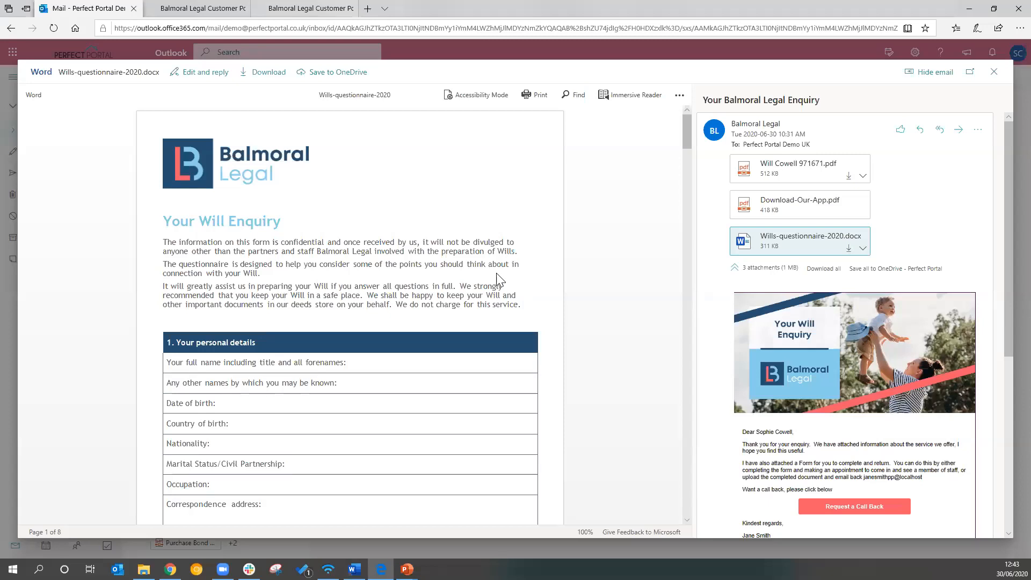
pyautogui.click(993, 72)
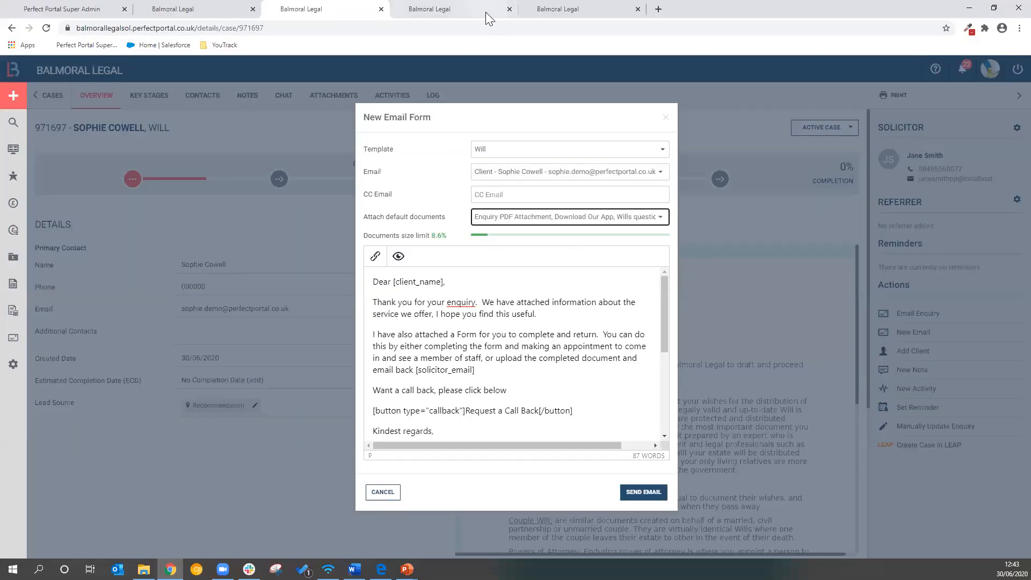
# Switch to the other will case in Perfect Portal, read through its printable enquiry PDF, and return to the case overview
pyautogui.click(480, 10)
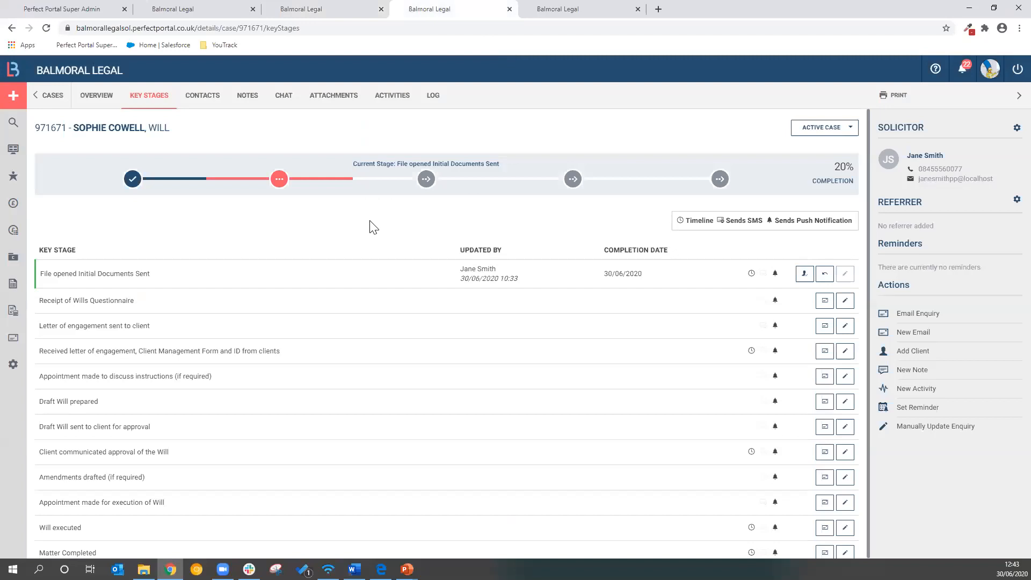
pyautogui.click(97, 97)
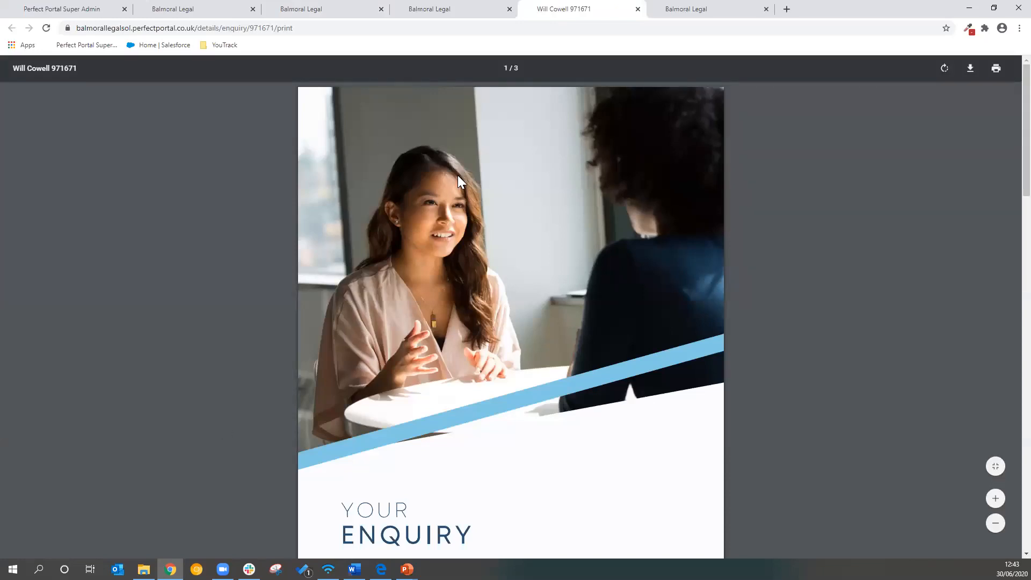
pyautogui.scroll(-10, 513, 378)
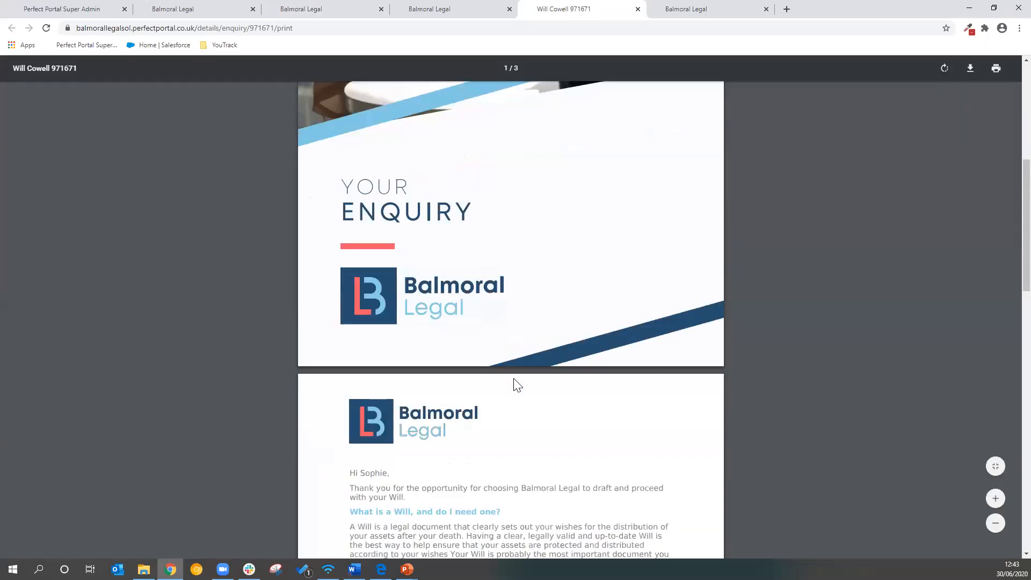
pyautogui.scroll(-1, 513, 378)
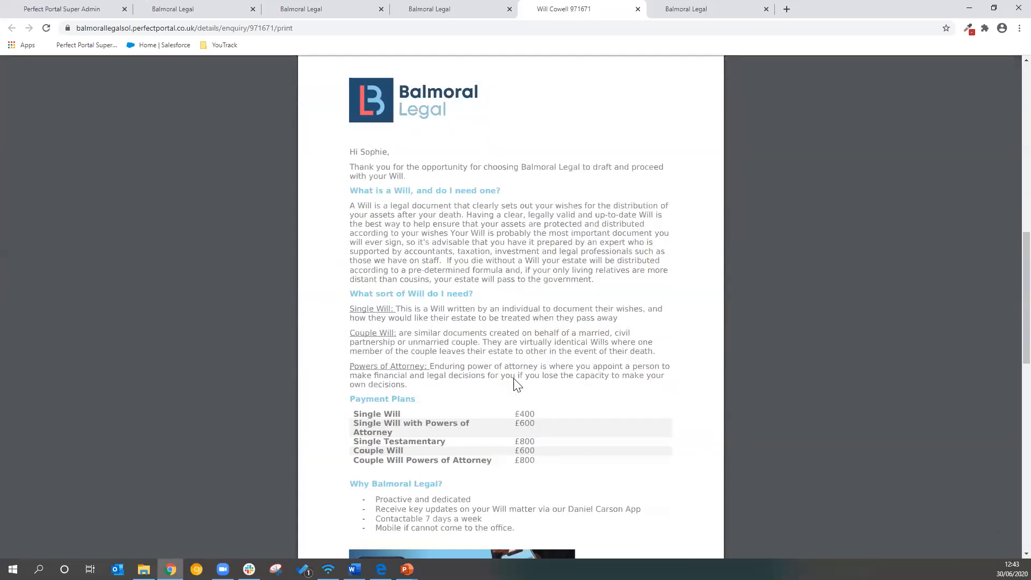
pyautogui.scroll(-1, 514, 379)
pyautogui.scroll(-9, 514, 379)
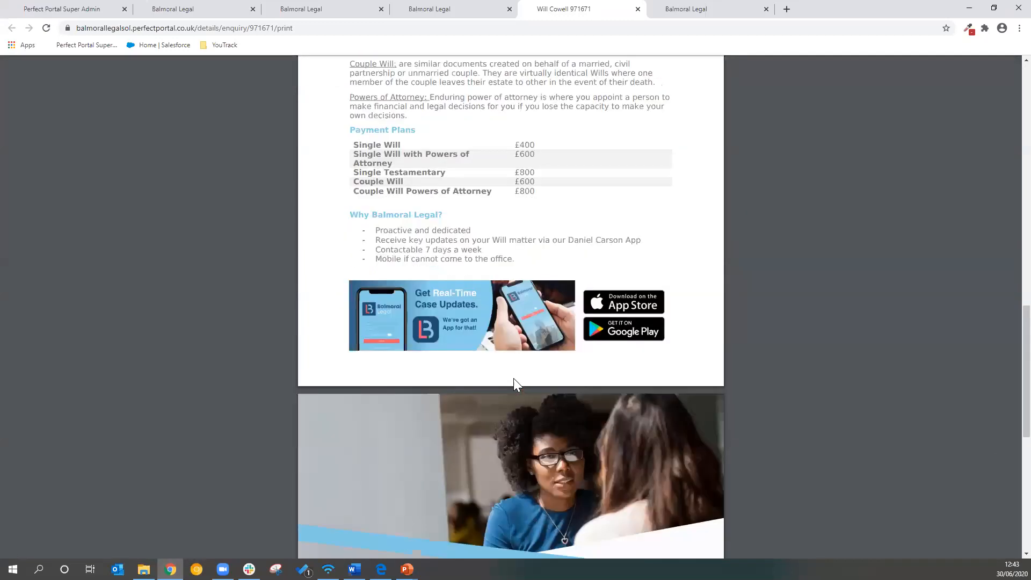
pyautogui.scroll(-3, 514, 379)
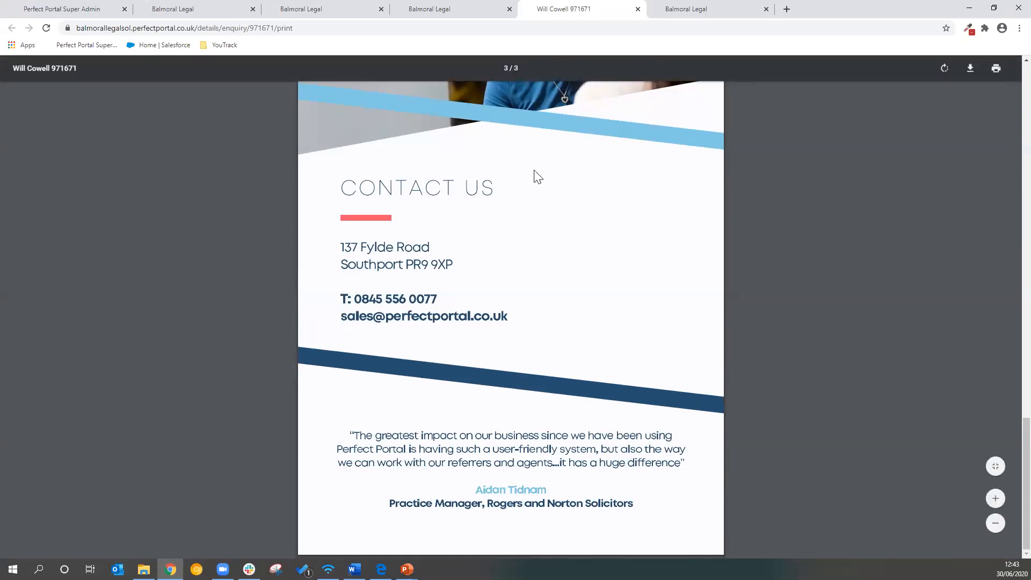
pyautogui.click(460, 9)
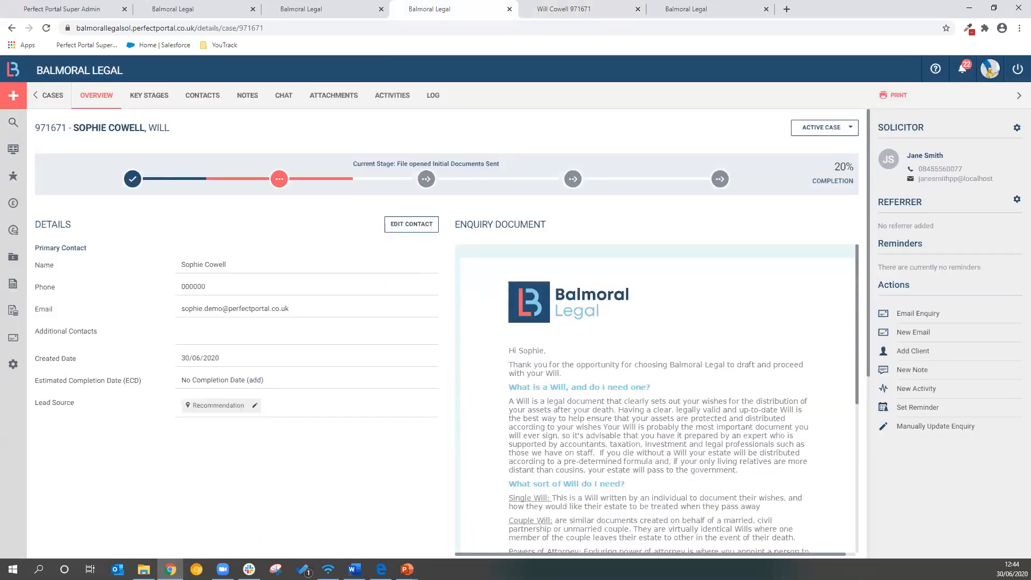
pyautogui.hotkey('alt', 'Tab')
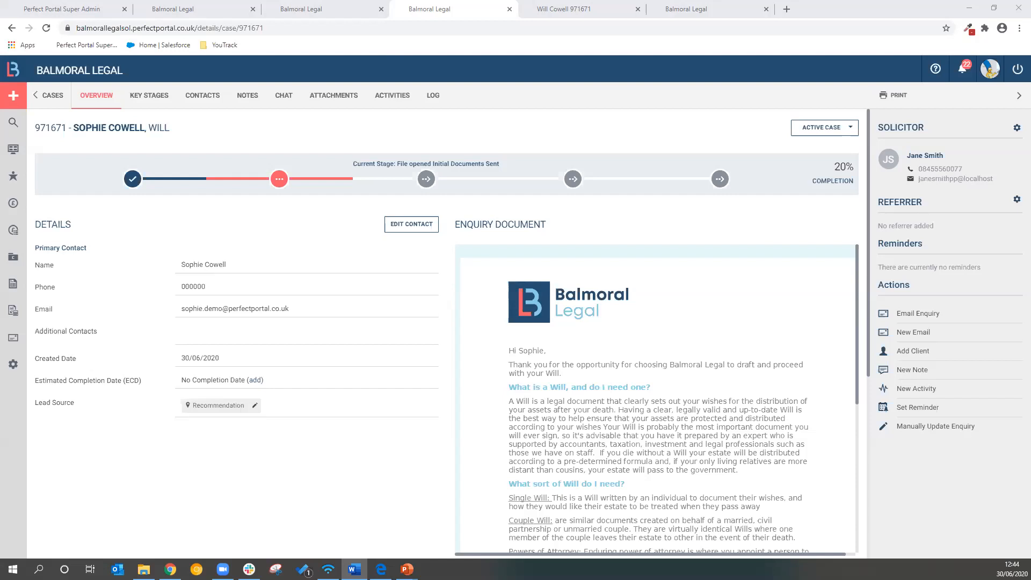
# Look through the will case's key stages, notes and client chat pages
pyautogui.click(155, 96)
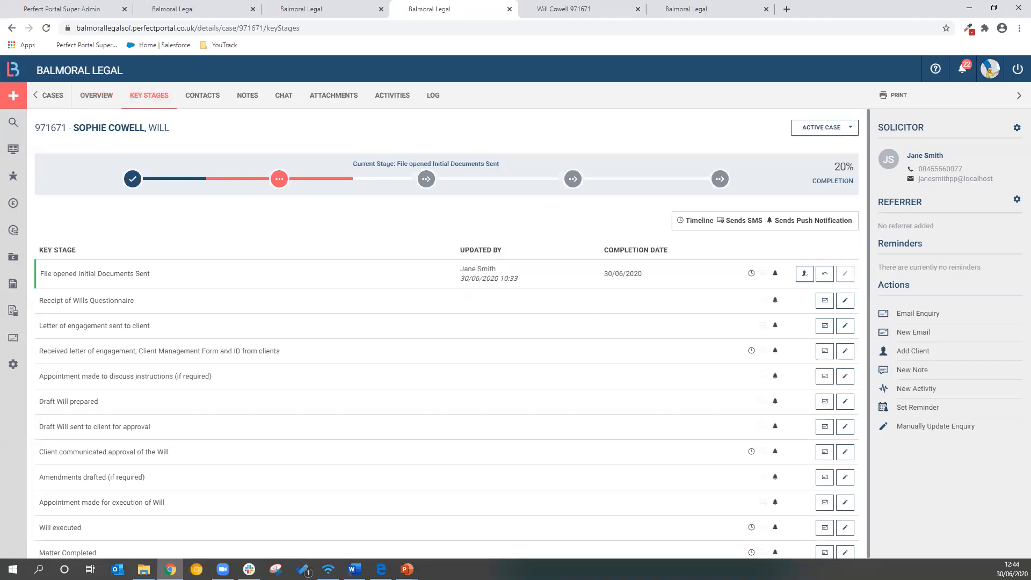
pyautogui.click(248, 100)
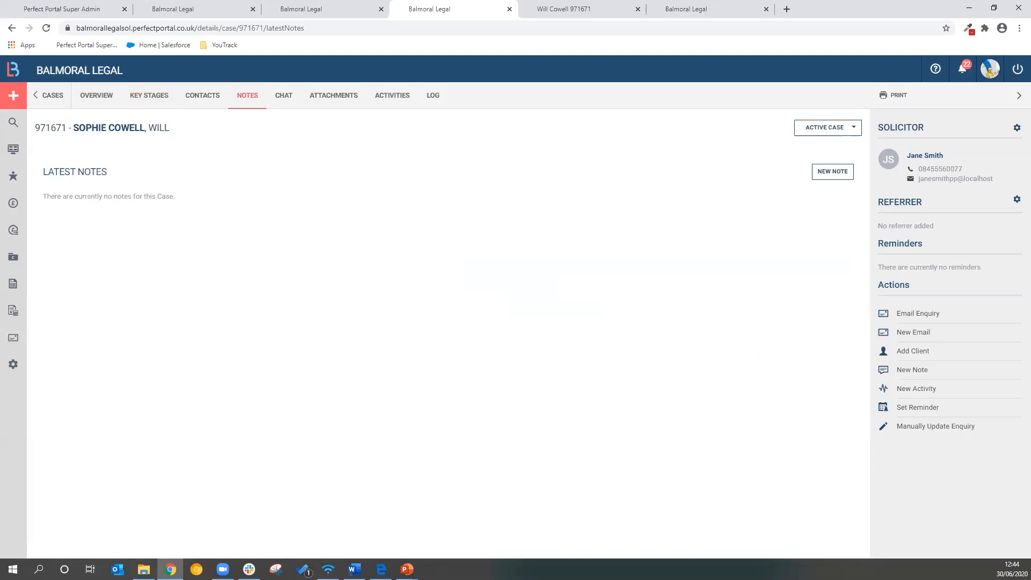
pyautogui.click(285, 98)
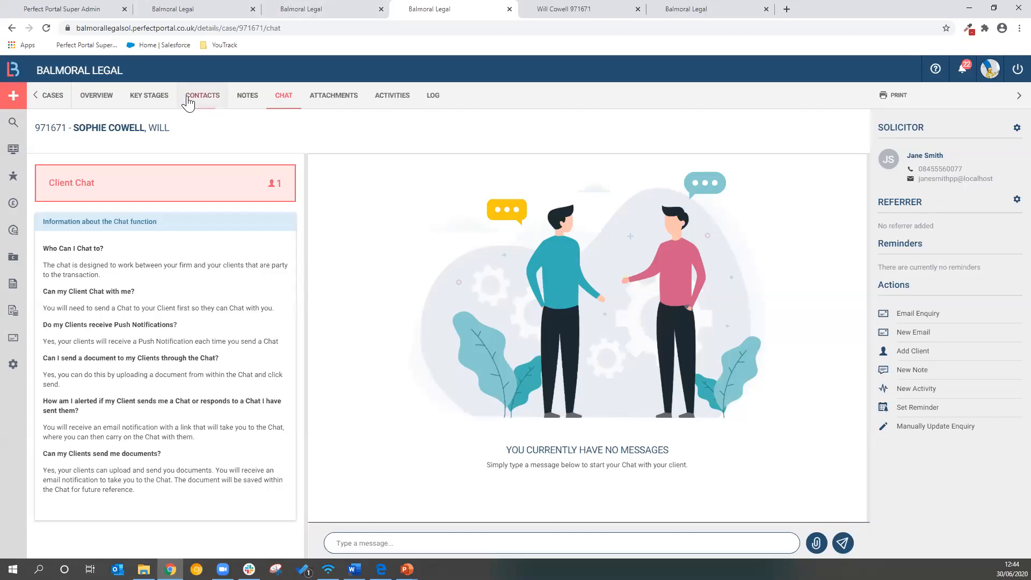
# Return to the will case's key stages and complete the Receipt of Wills Questionnaire stage
pyautogui.click(145, 101)
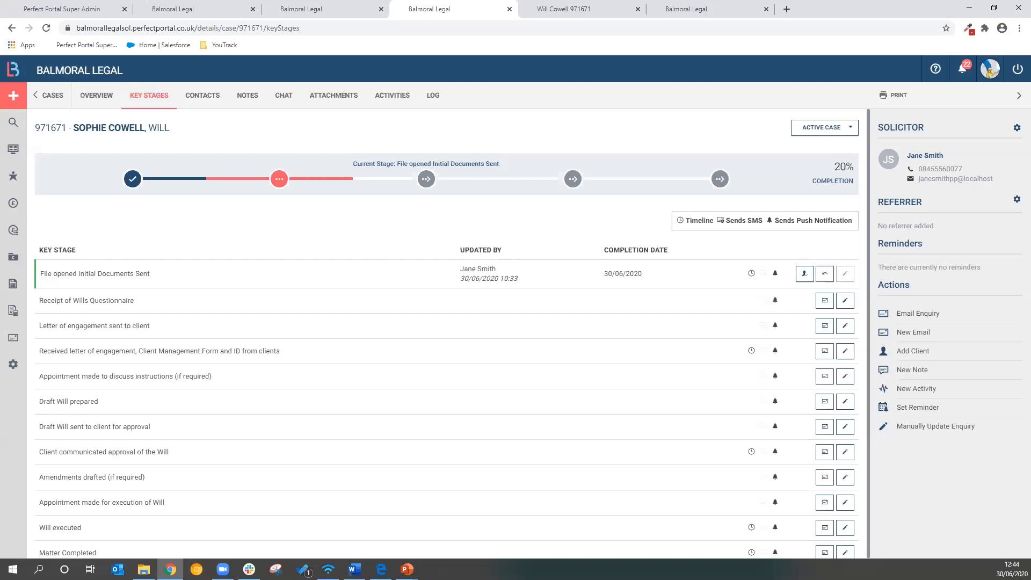
pyautogui.hotkey('alt', 'Tab')
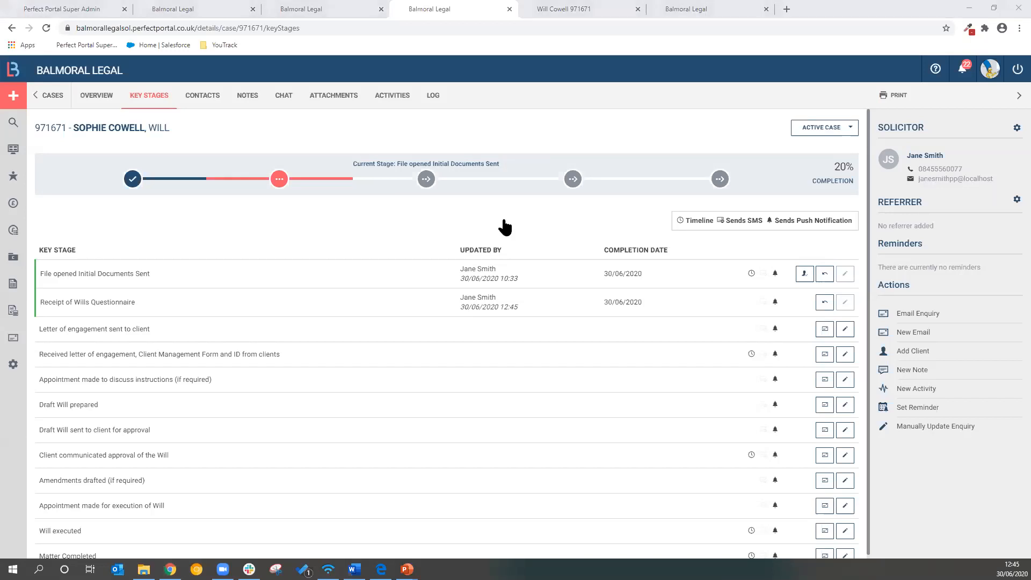
# Switch to the Outlook mailbox and read the Your Balmoral Legal Will Case email and the 10:33 AM Case Update email
pyautogui.hotkey('alt', 'Tab')
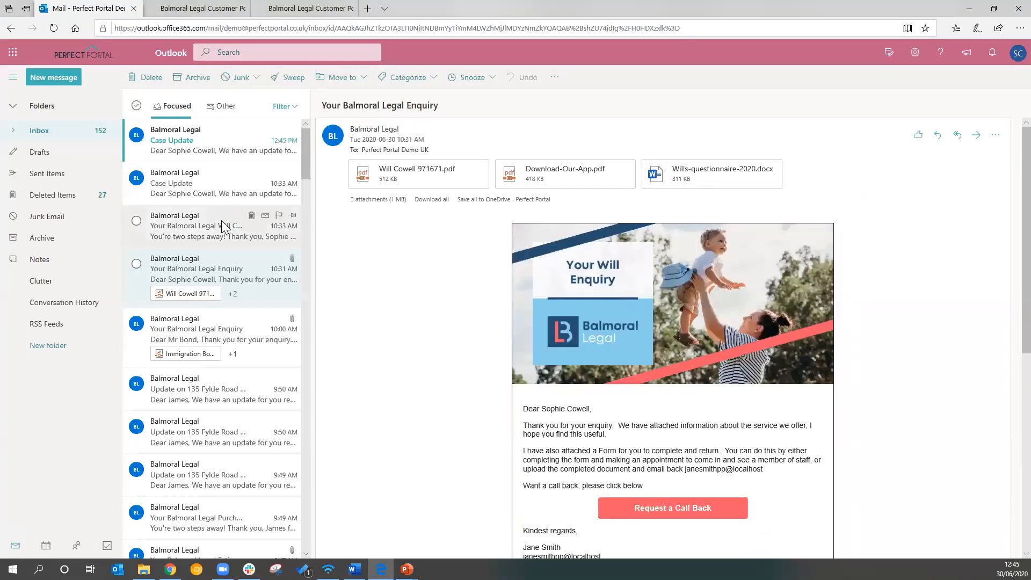
pyautogui.click(223, 226)
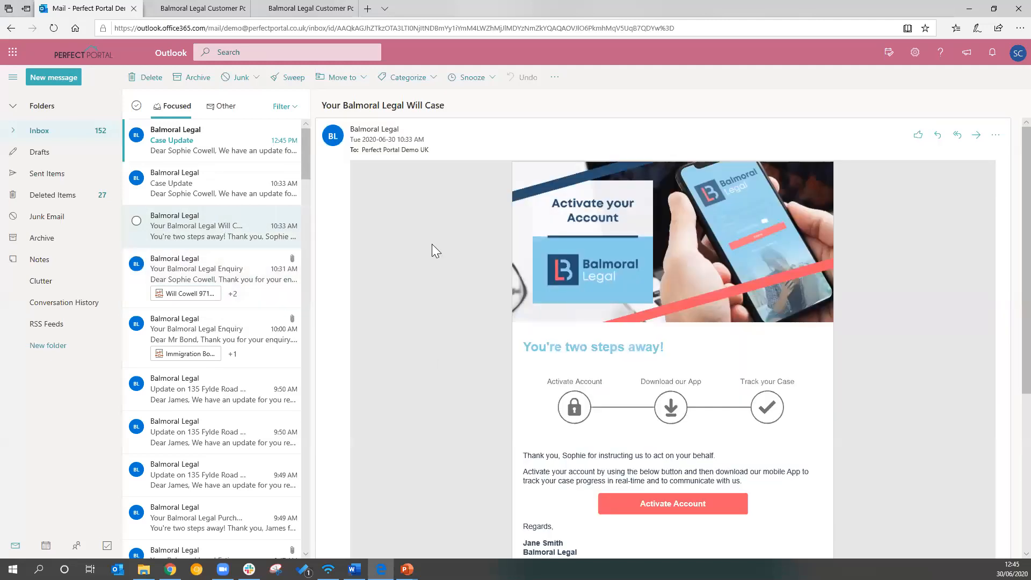
pyautogui.scroll(-1, 749, 349)
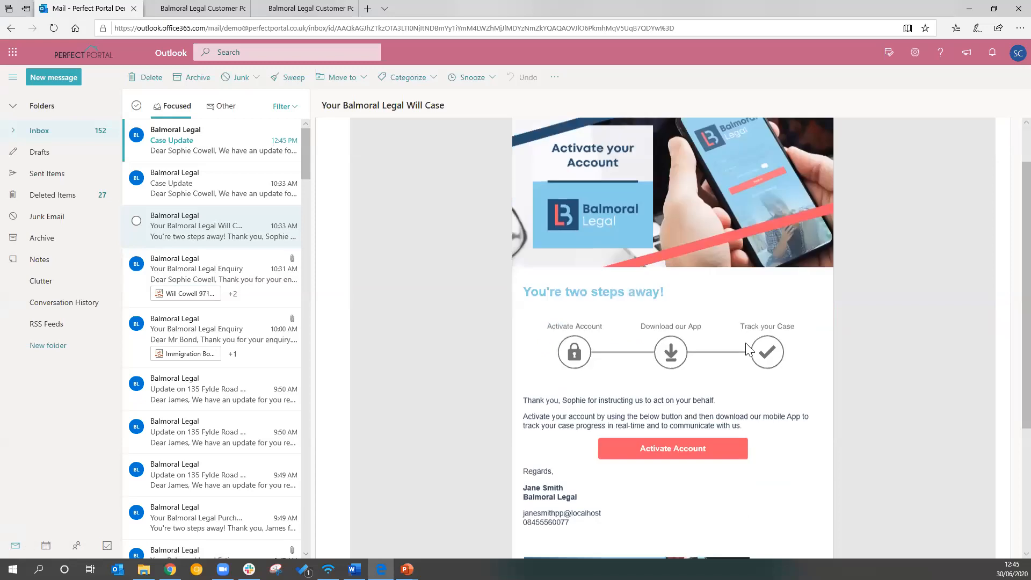
pyautogui.scroll(-1, 748, 349)
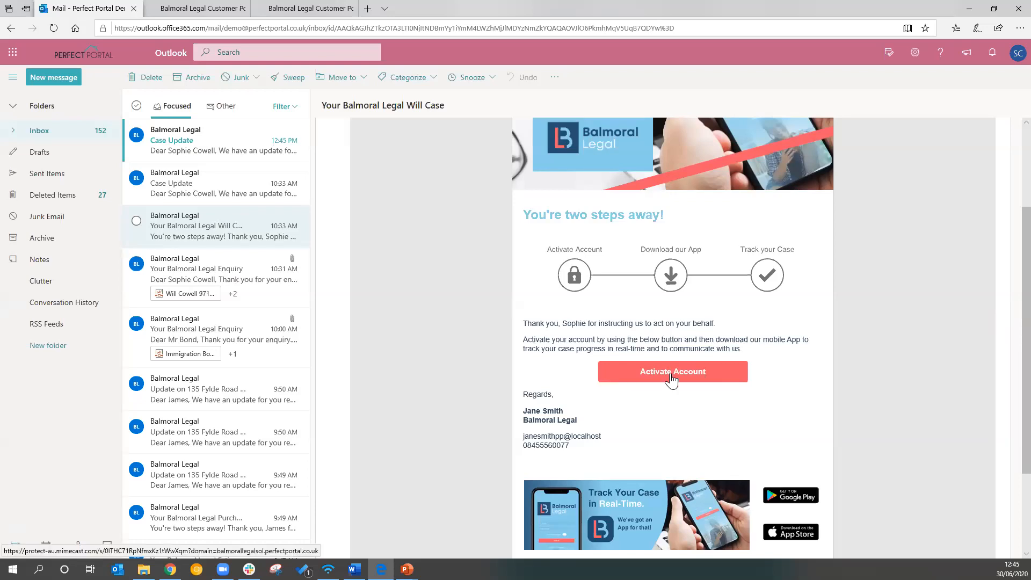
pyautogui.scroll(3, 670, 375)
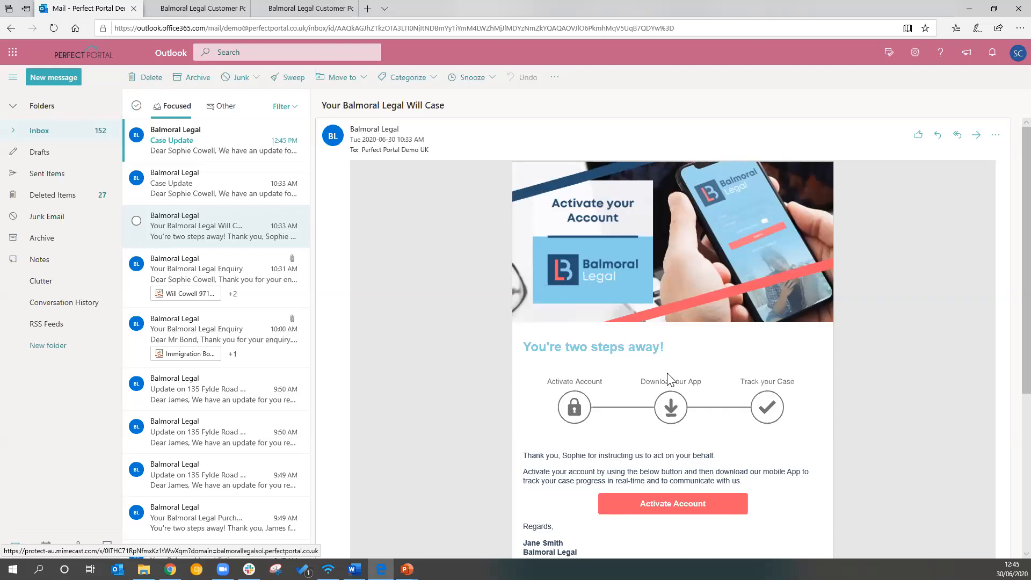
pyautogui.click(204, 180)
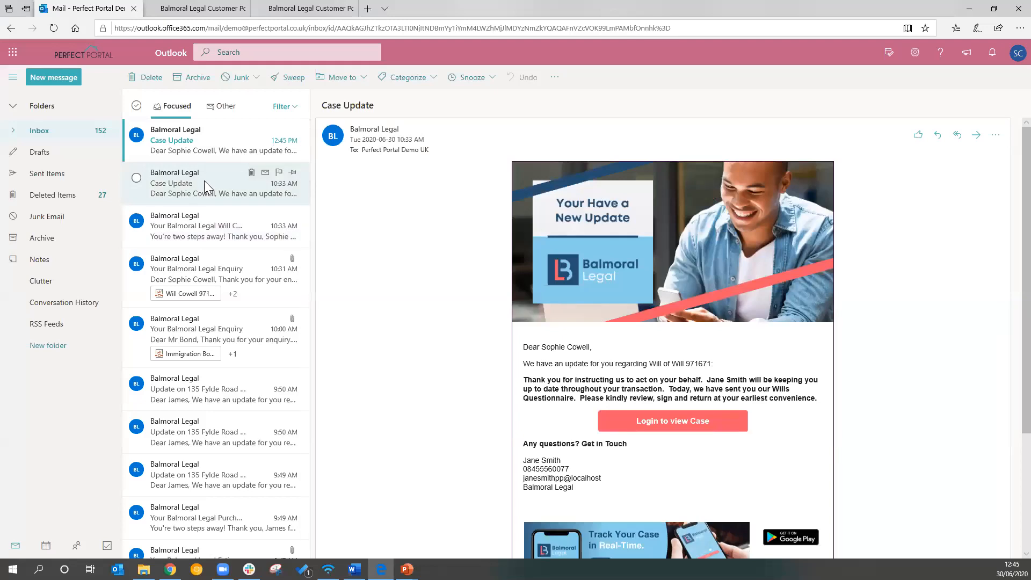
pyautogui.scroll(-1, 725, 344)
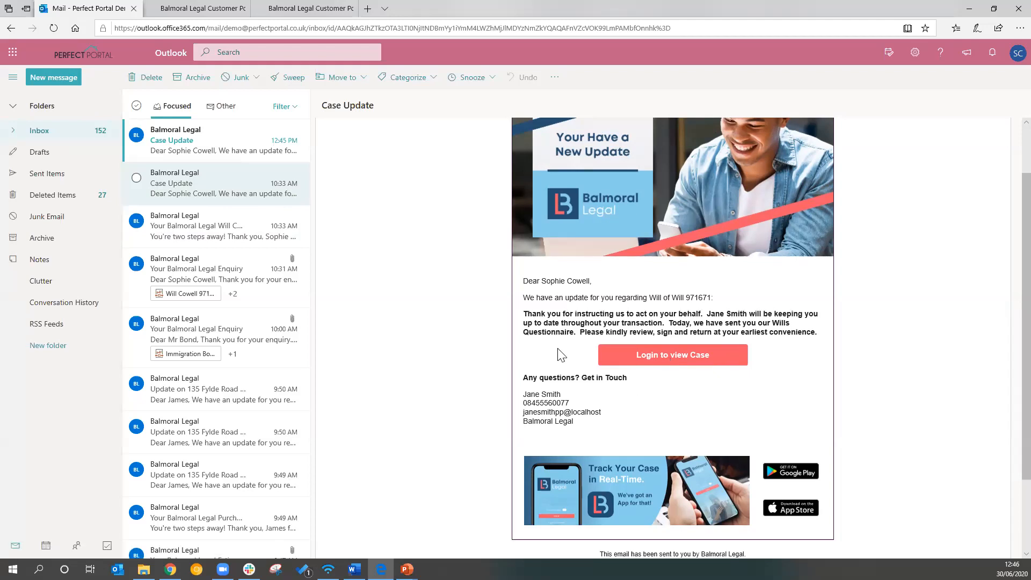
# Open the client's Balmoral Legal customer portal and review the latest update and Case Progress milestones of the will case
pyautogui.click(187, 8)
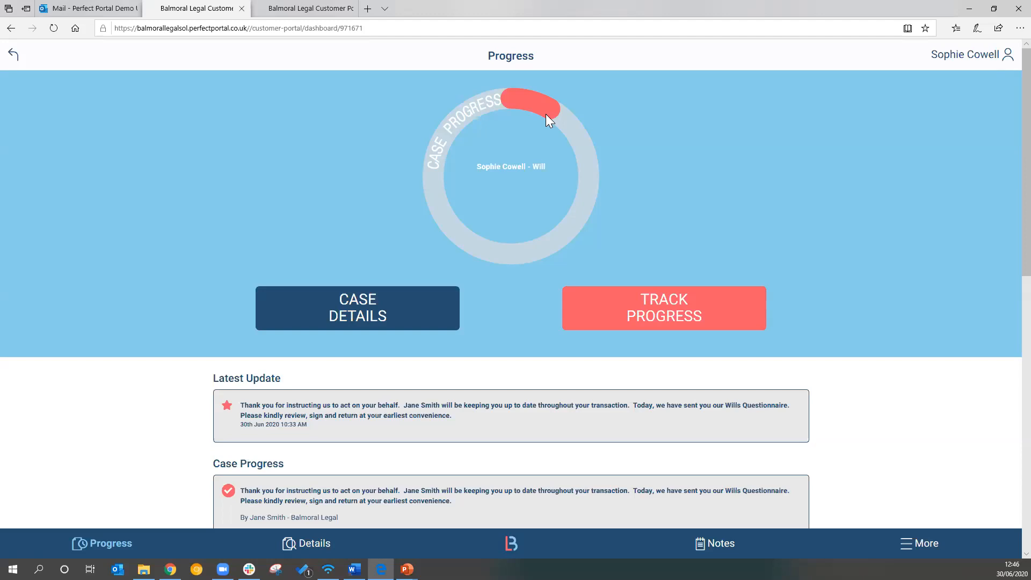
pyautogui.scroll(-4, 731, 213)
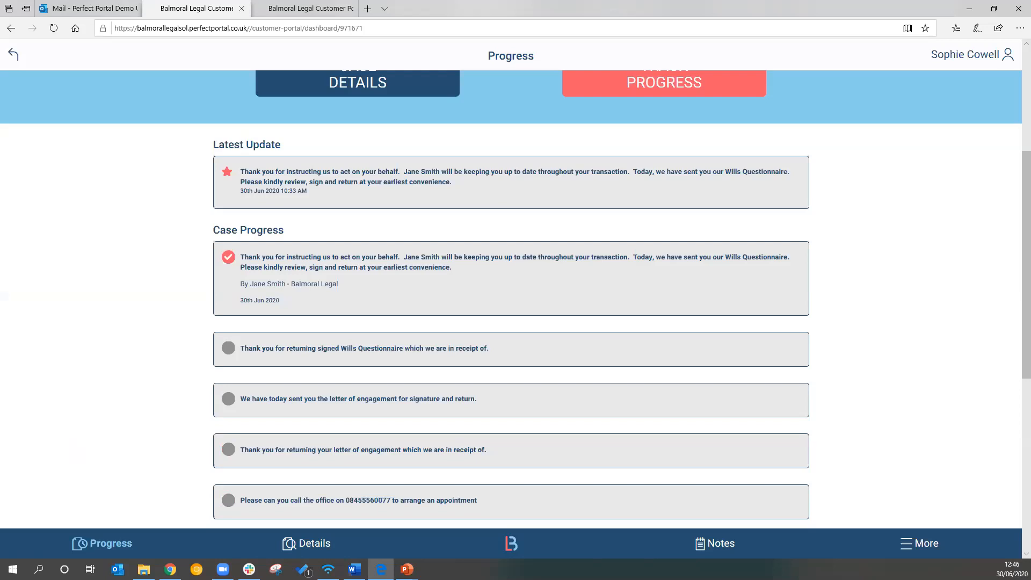
pyautogui.hotkey('alt', 'Tab')
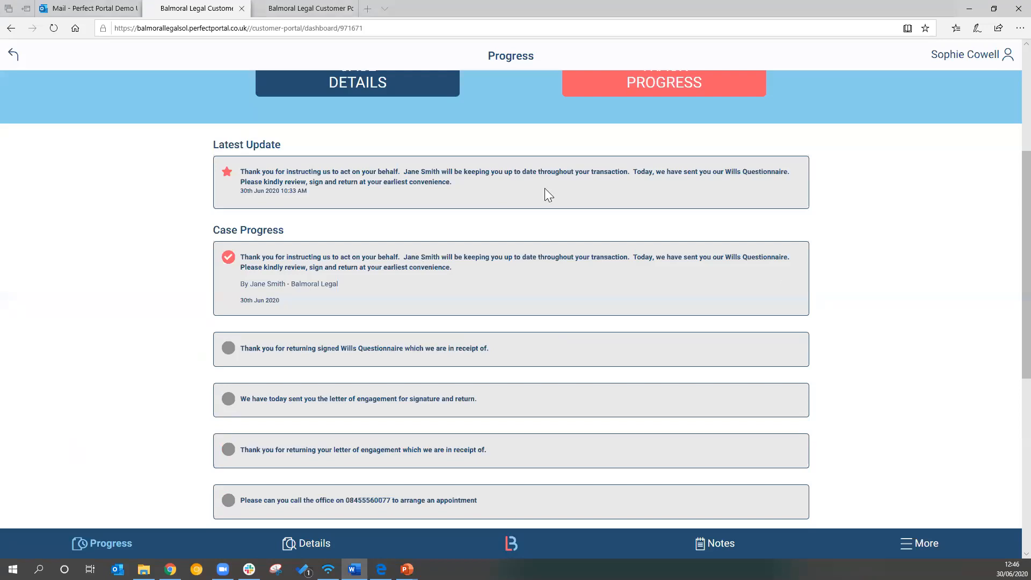
pyautogui.scroll(-2, 313, 180)
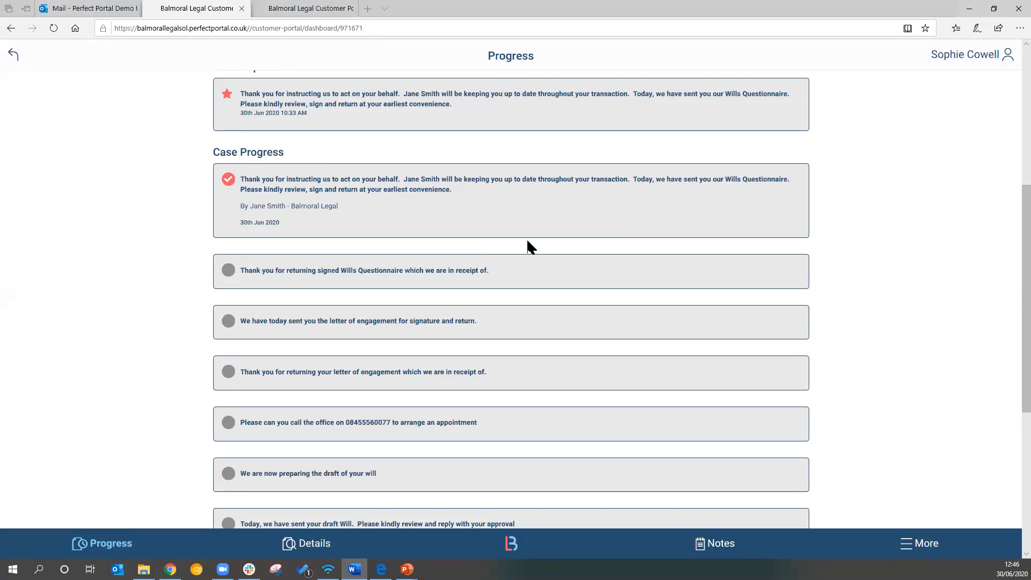
pyautogui.scroll(-3, 528, 245)
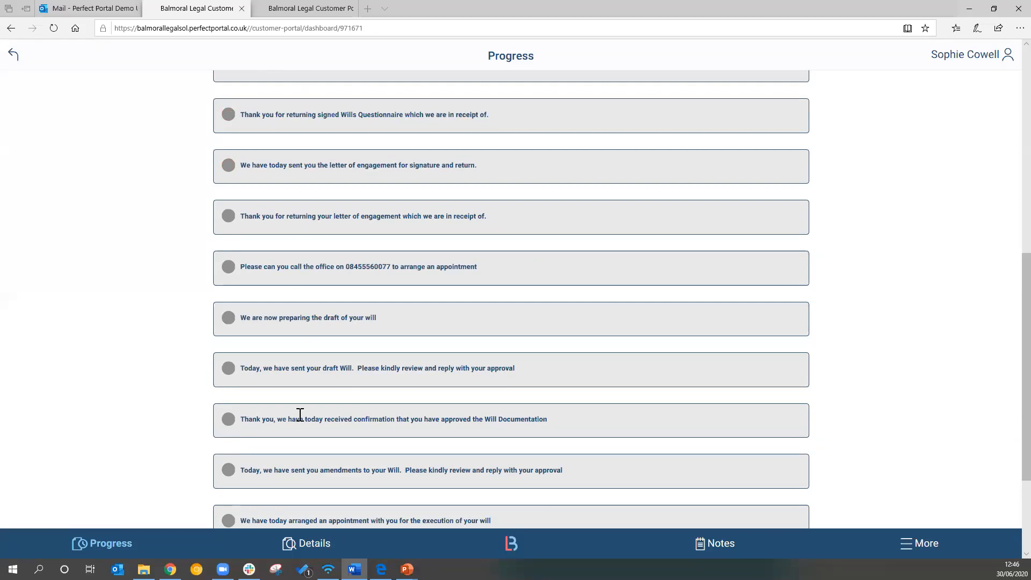
pyautogui.scroll(4, 671, 254)
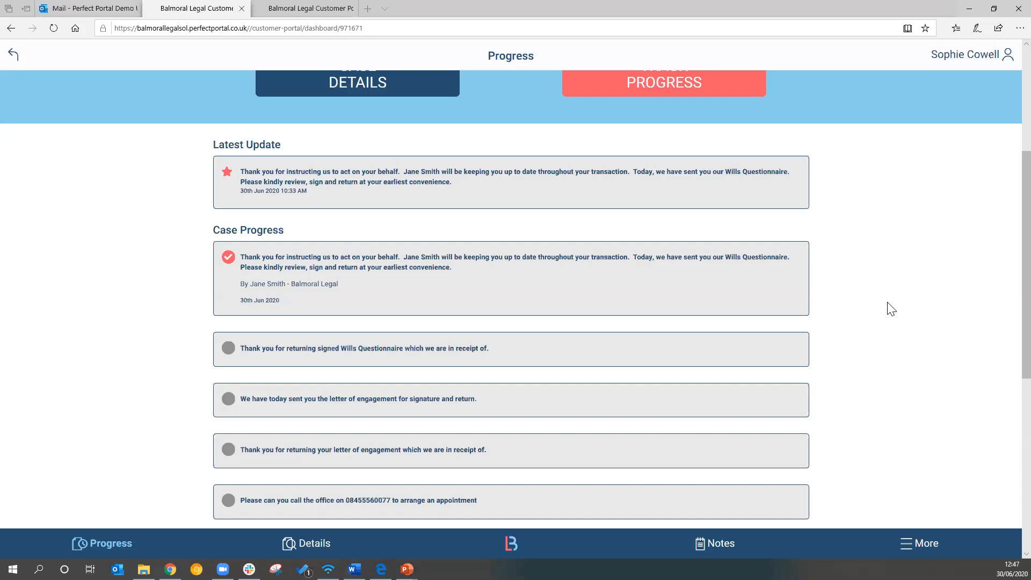
# Switch to the Perfect Portal dashboard and compare the Private and Referred figures in the Other Work tile
pyautogui.click(1009, 5)
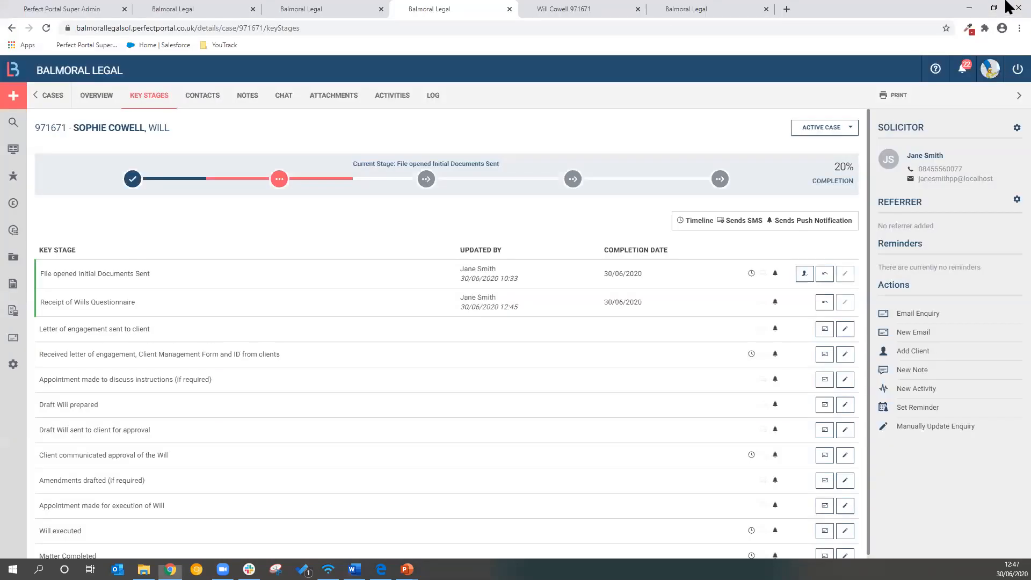
pyautogui.click(703, 4)
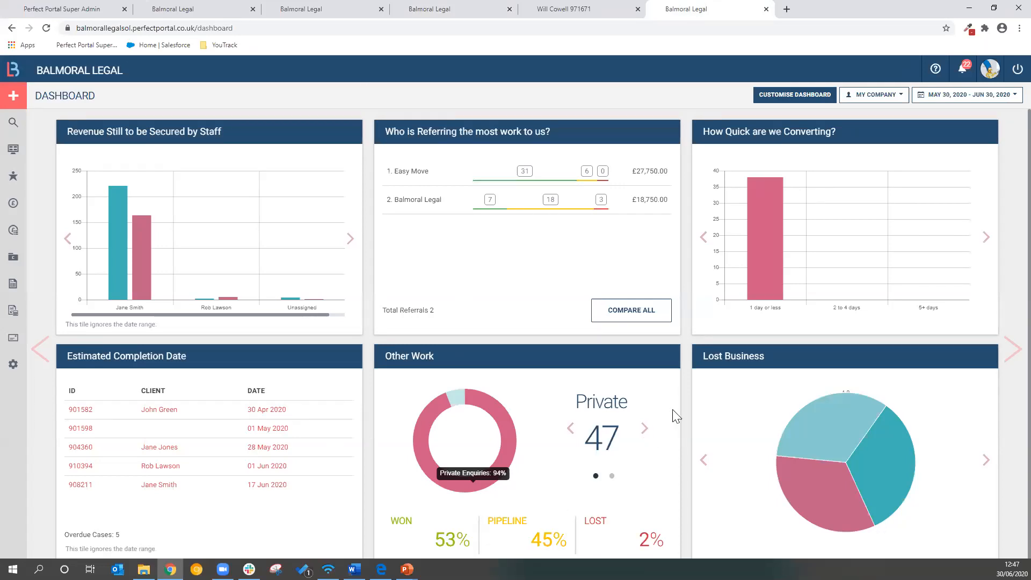
pyautogui.scroll(-1, 671, 424)
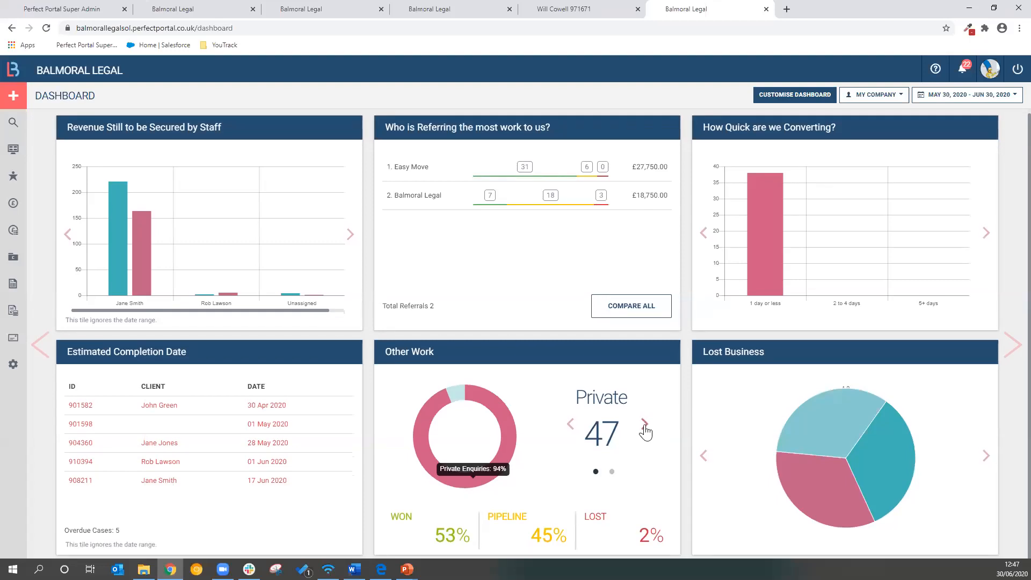
pyautogui.click(645, 426)
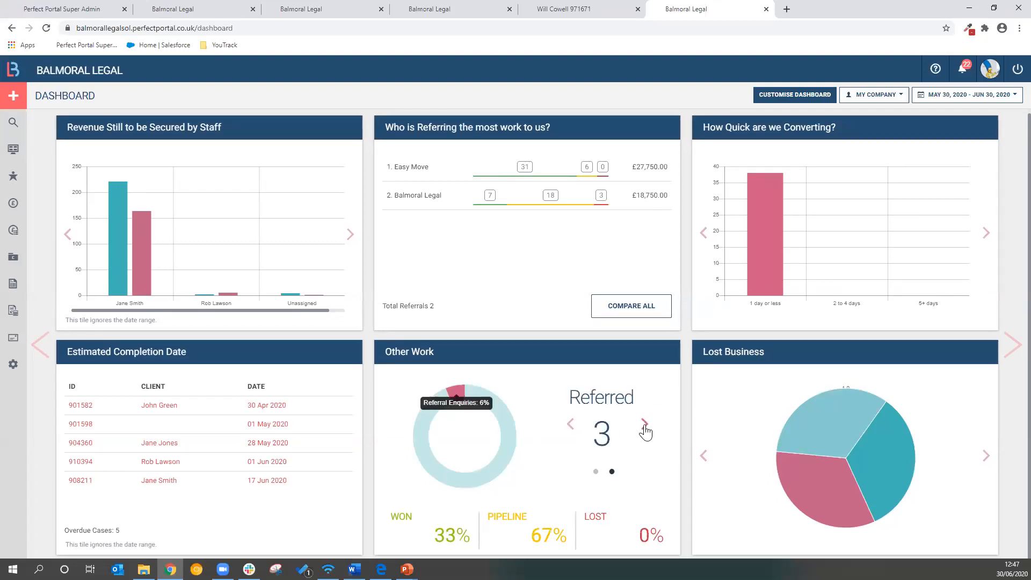
pyautogui.click(644, 426)
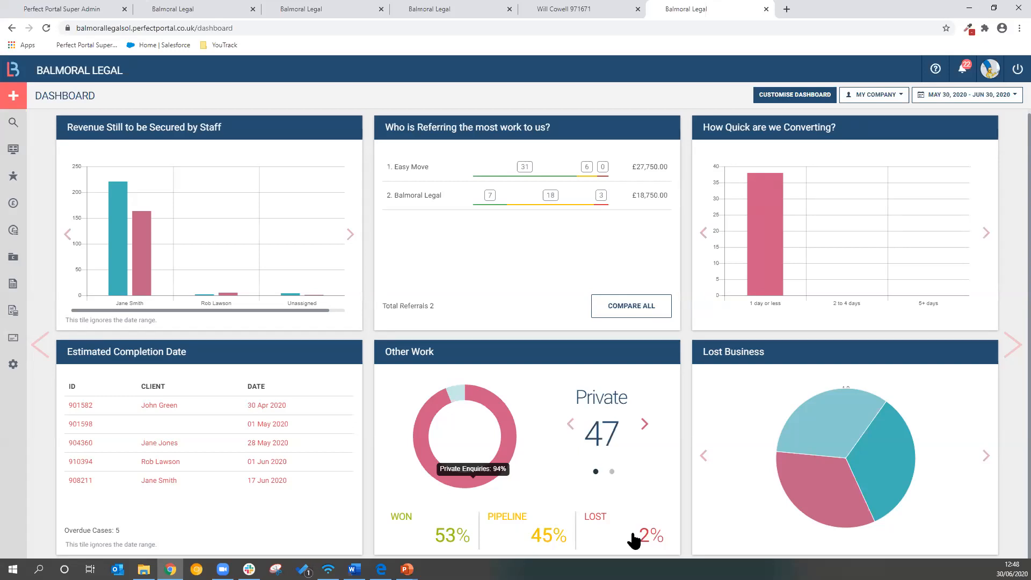
# Examine the Control Centre's Enquiry Conversions report and its date range options, then return to the dashboard
pyautogui.click(12, 314)
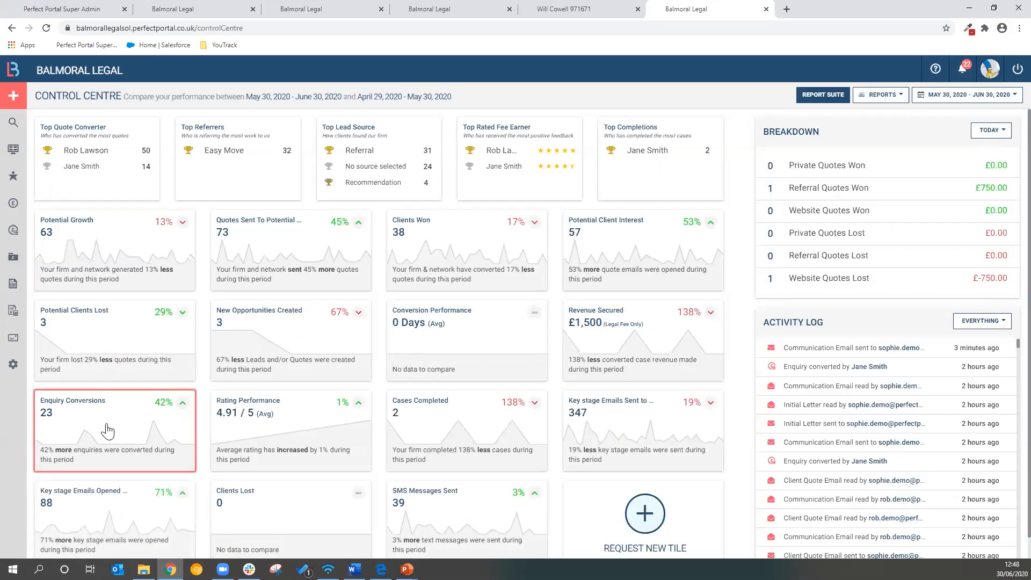
pyautogui.click(107, 432)
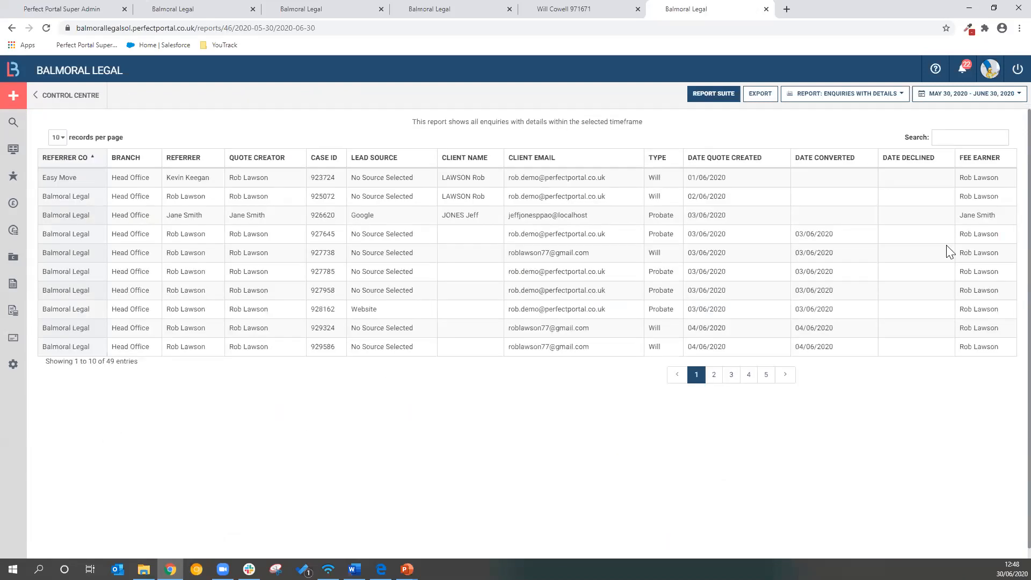
pyautogui.click(1011, 100)
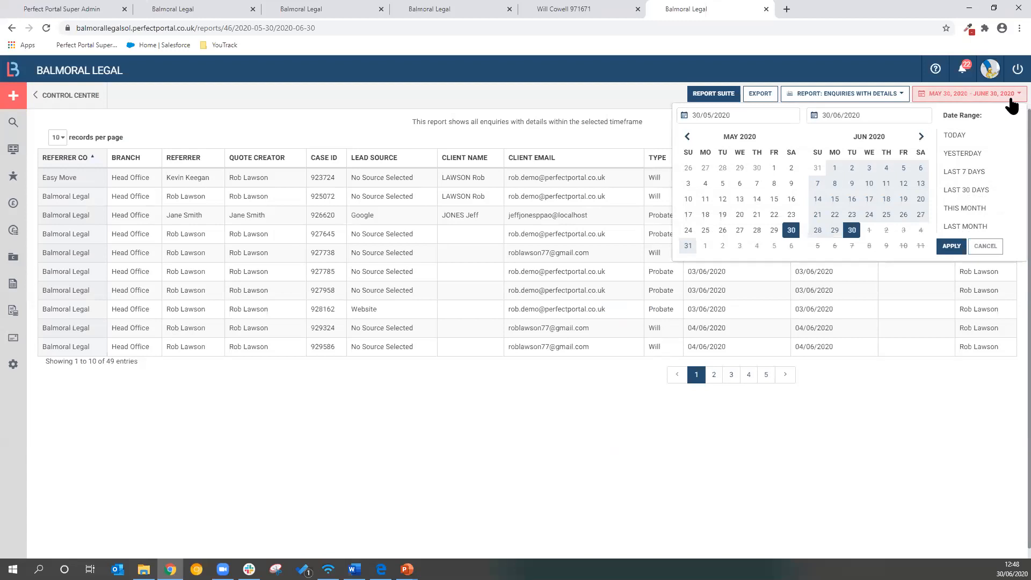
pyautogui.click(635, 143)
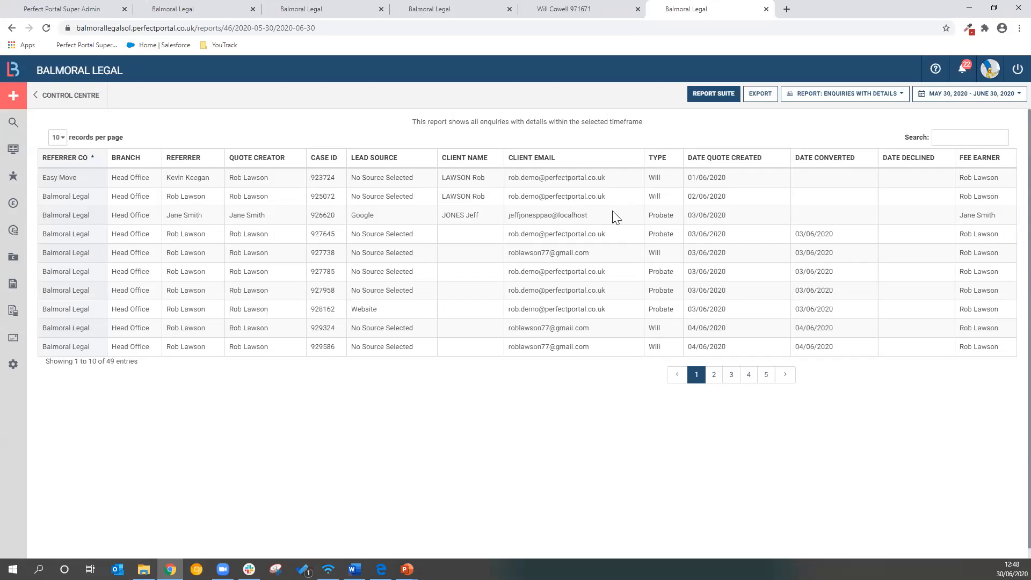
pyautogui.click(14, 154)
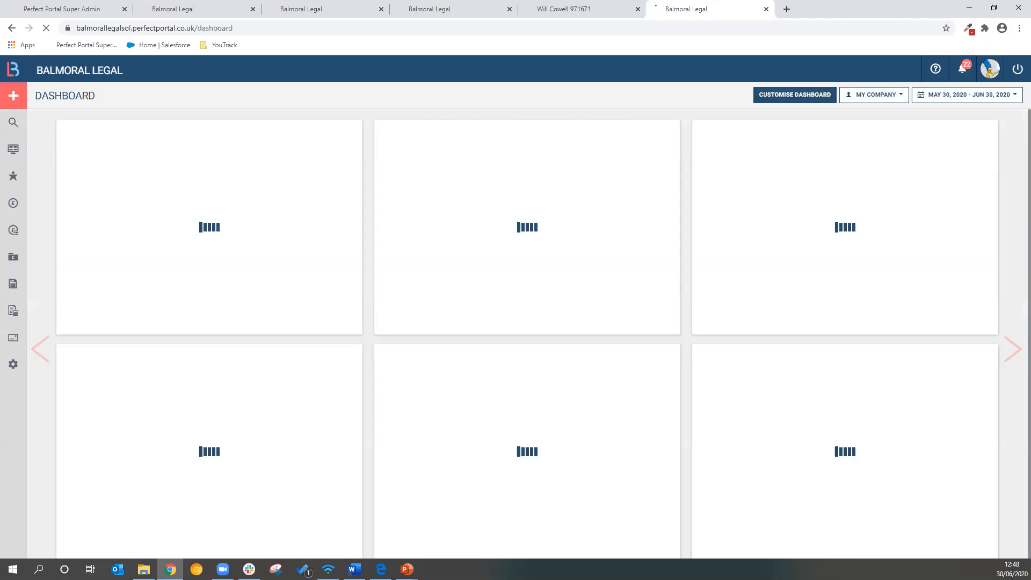